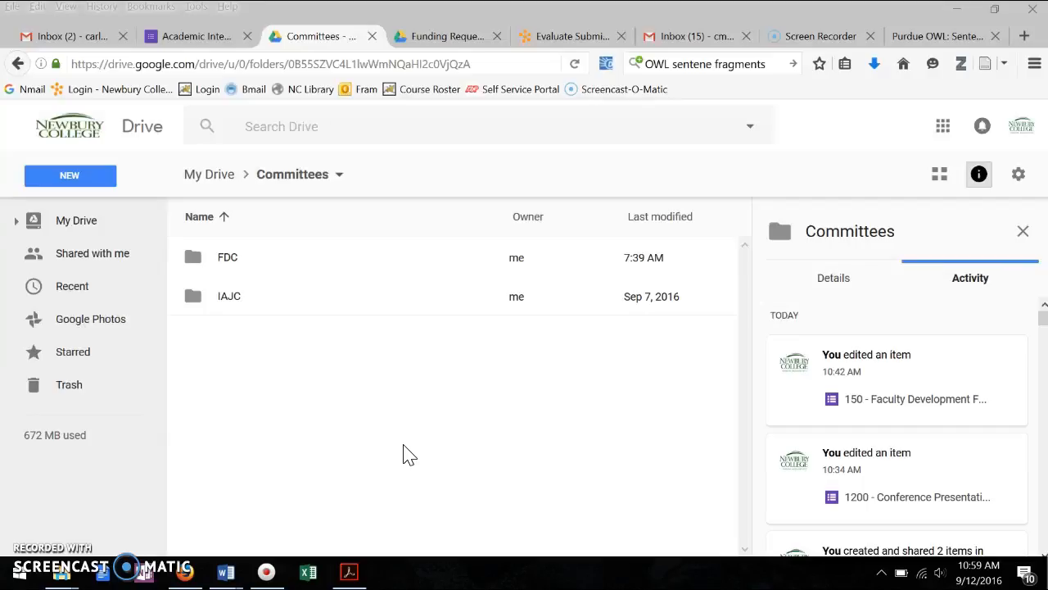
- Open the FDC folder inside Committees and go into its FDC_2016-17 subfolder
click(306, 380)
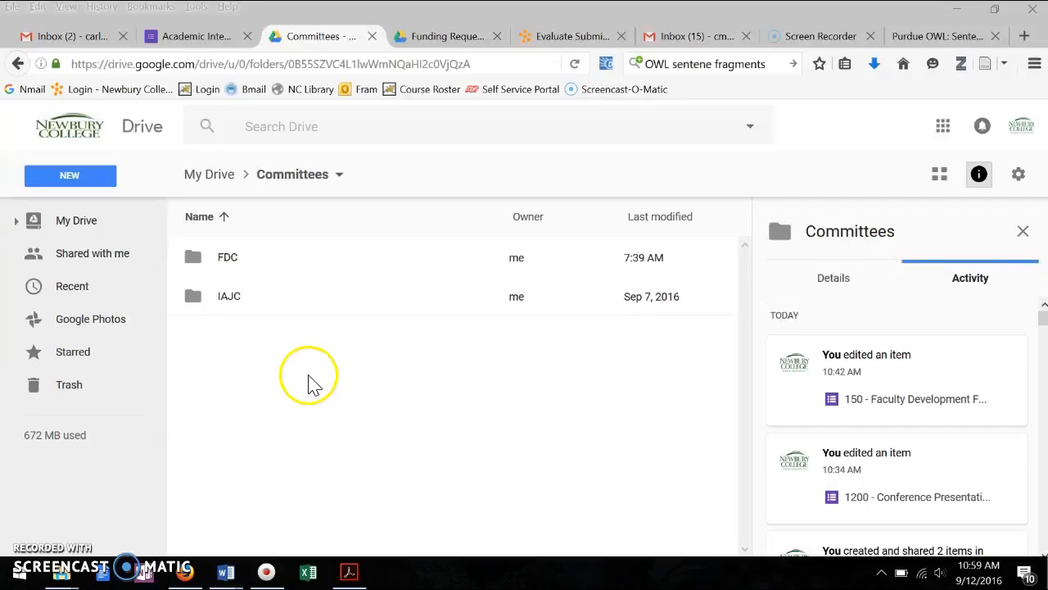
click(238, 258)
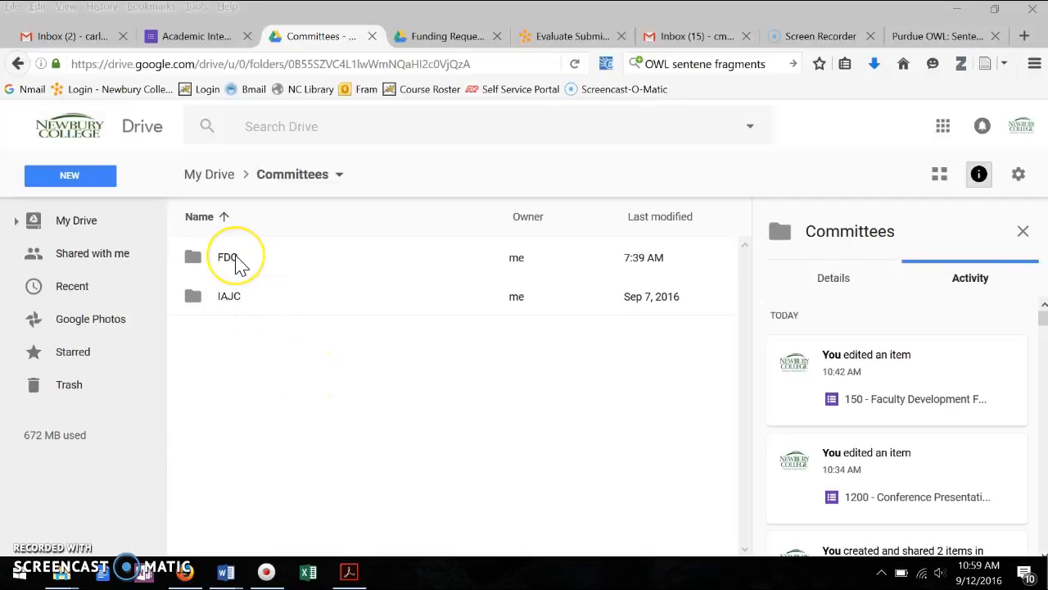
click(235, 256)
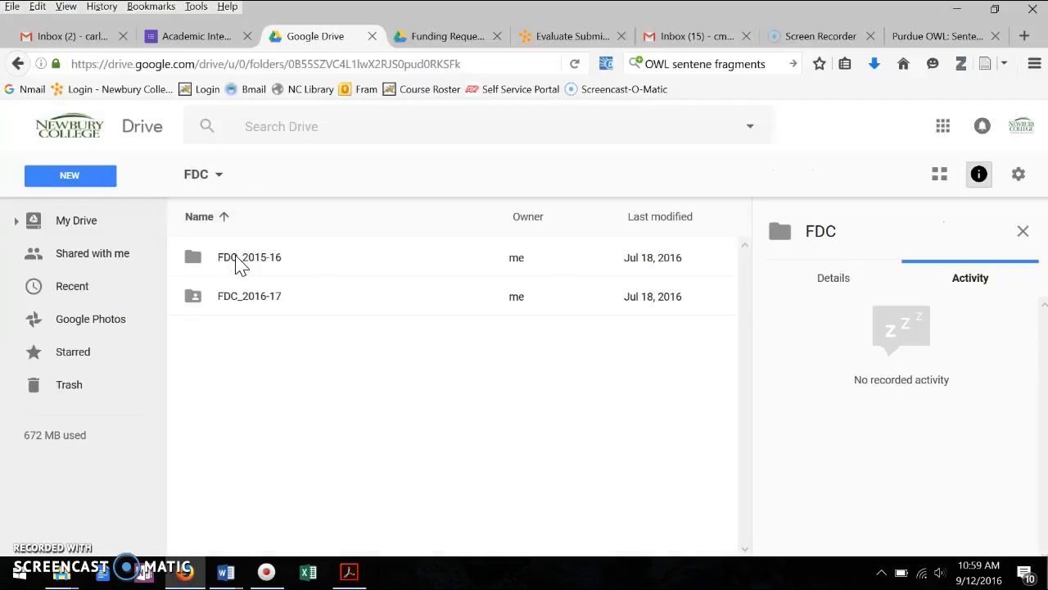
click(274, 289)
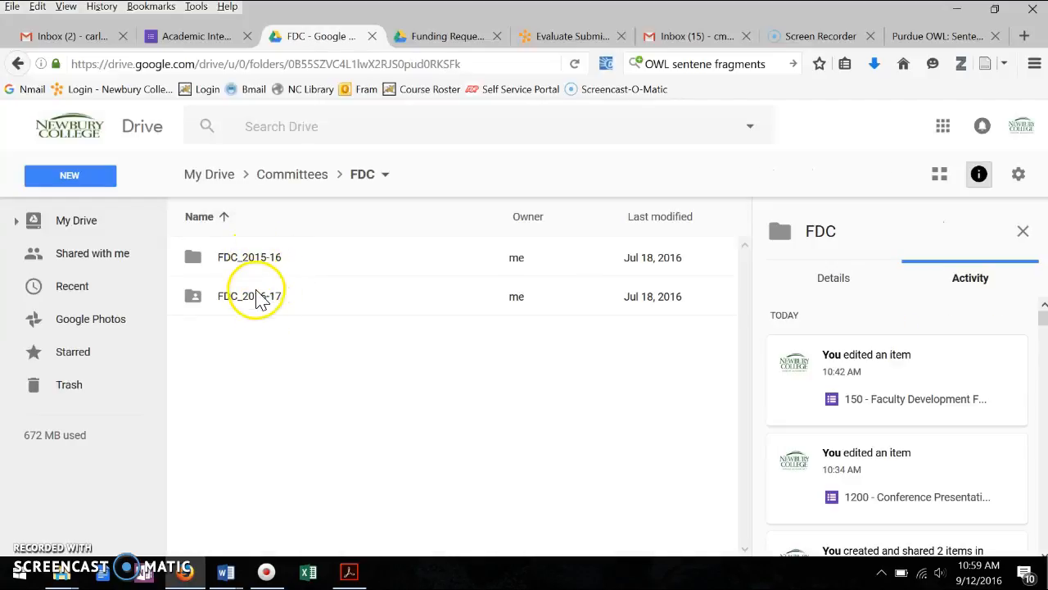
click(257, 300)
double_click(256, 300)
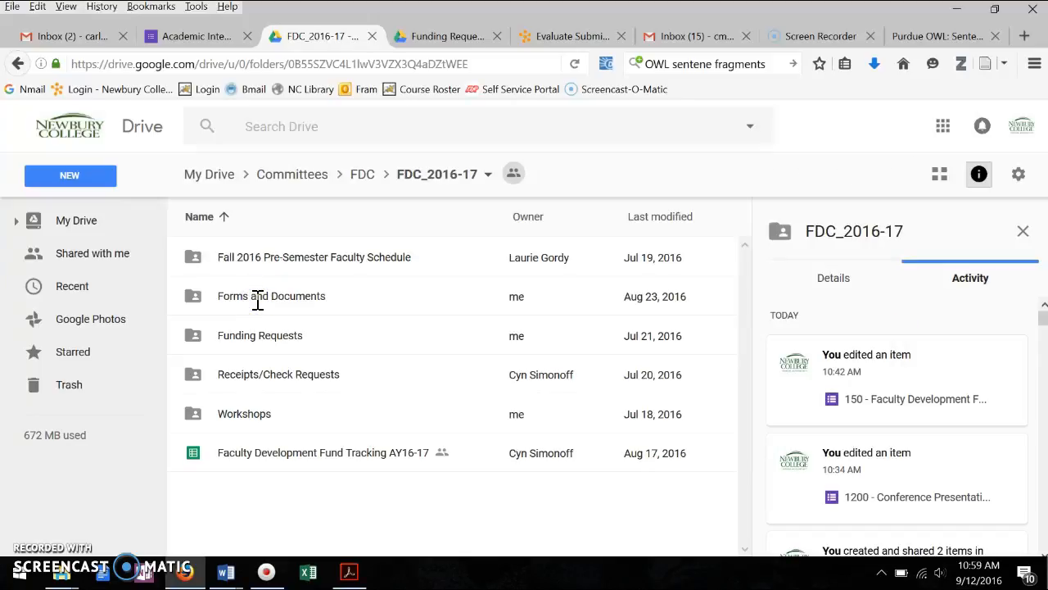
- Open the "1200 - Conference Presentation Request Form (Responses)" spreadsheet from the Forms and Documents folder
click(264, 298)
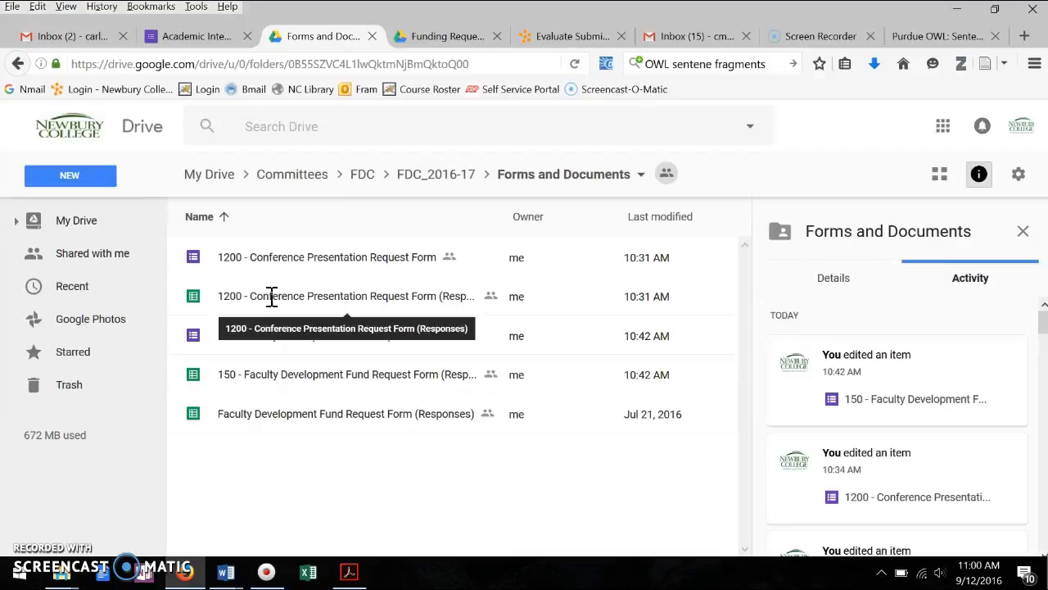
double_click(271, 297)
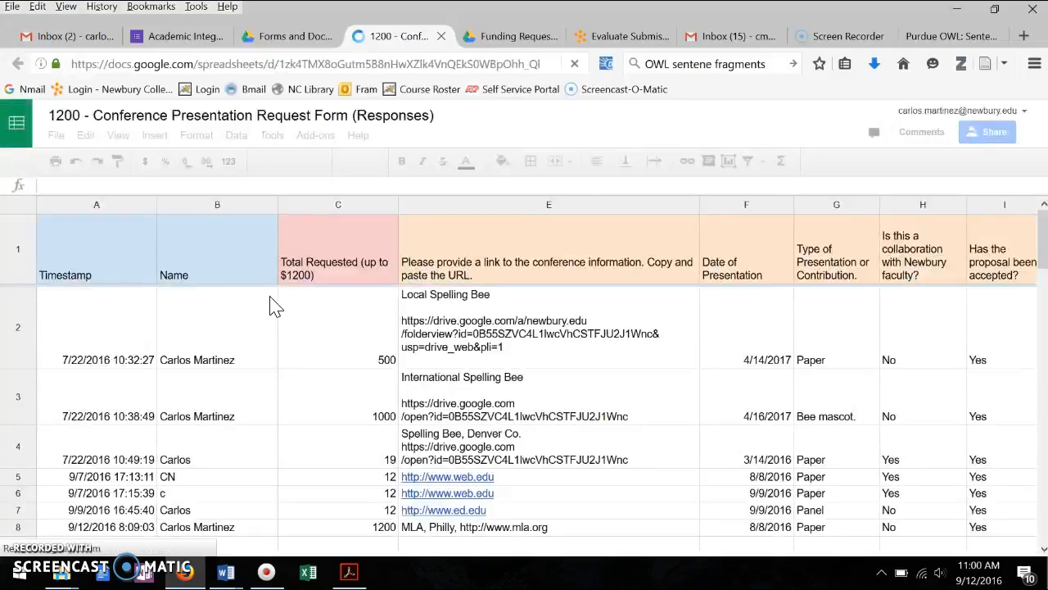
click(390, 352)
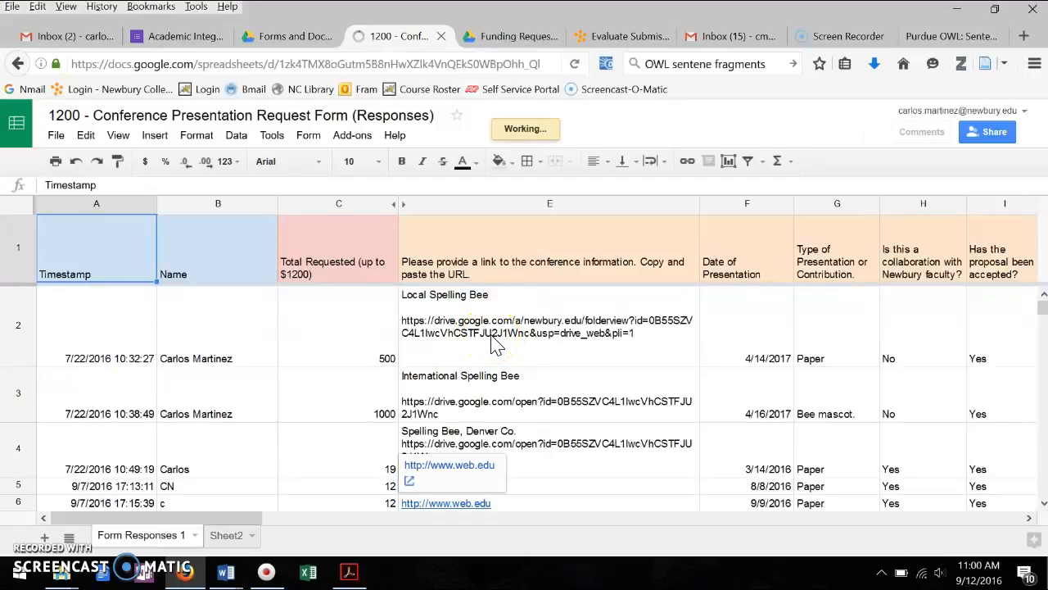
- Examine the dropdown choices in row 2 of the first reviewer column (Y) and the "Consider at Meeting?" column
scroll(264, 480, right, 10)
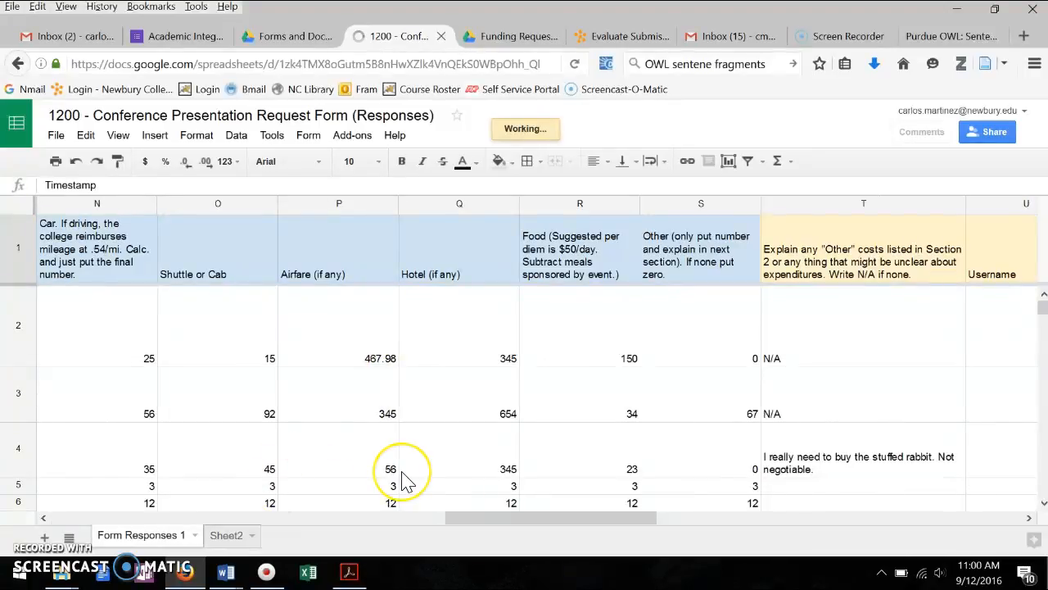
scroll(407, 481, right, 8)
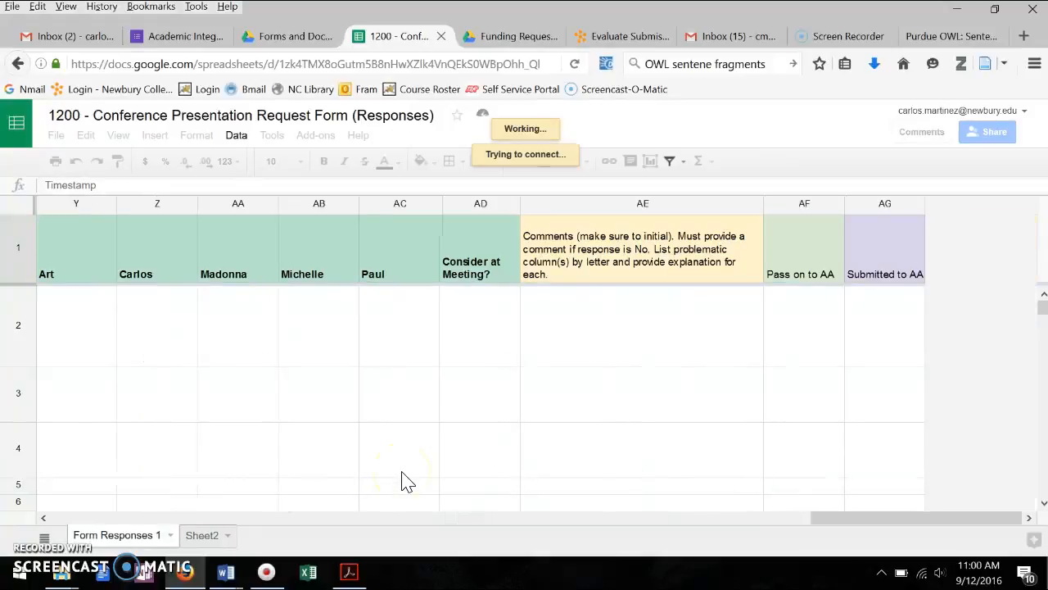
scroll(407, 480, left, 3)
scroll(407, 481, left, 1)
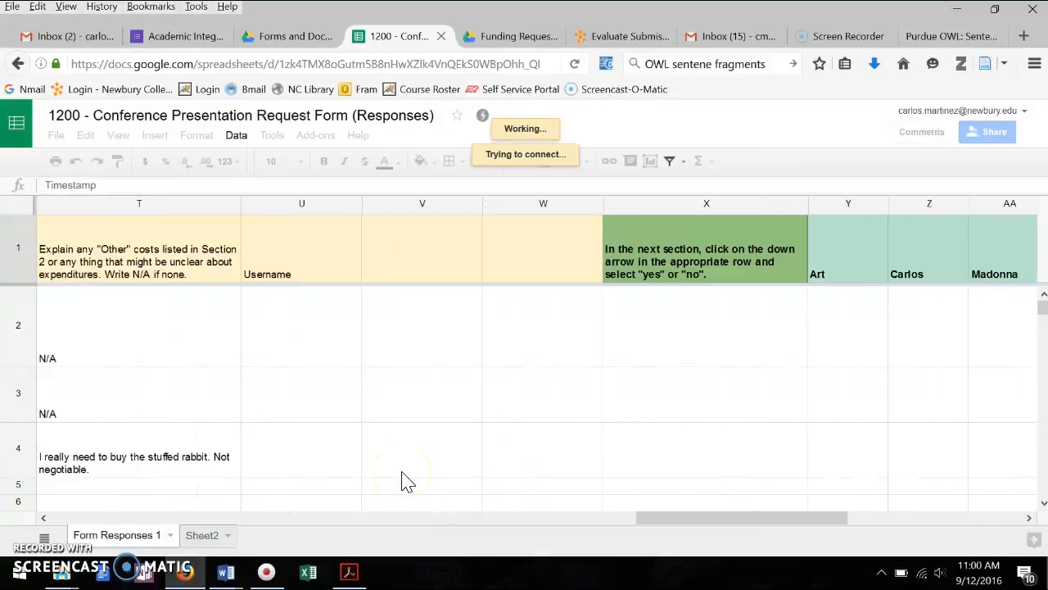
scroll(407, 481, right, 3)
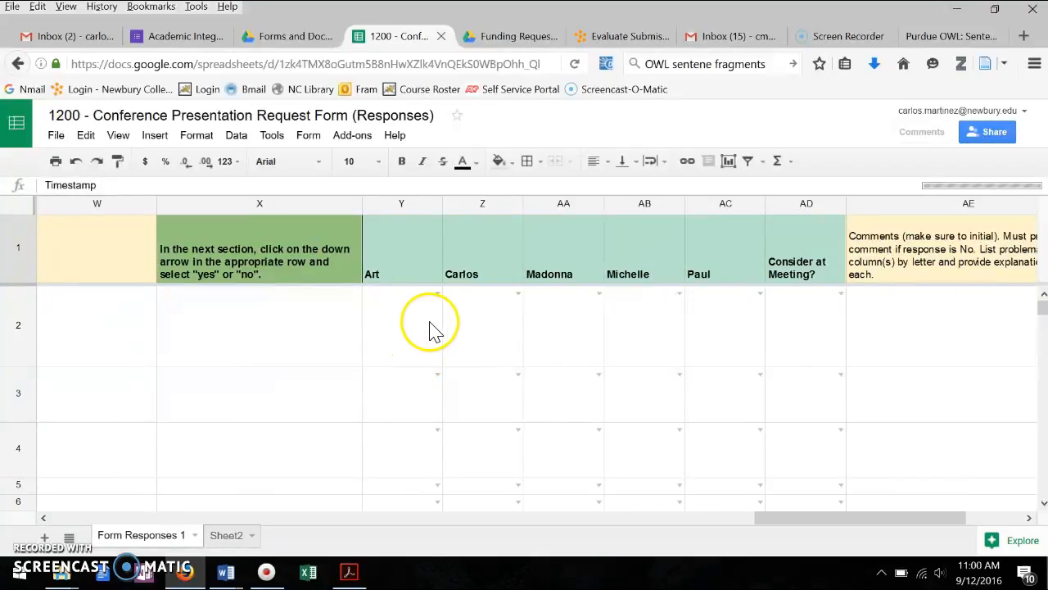
click(438, 293)
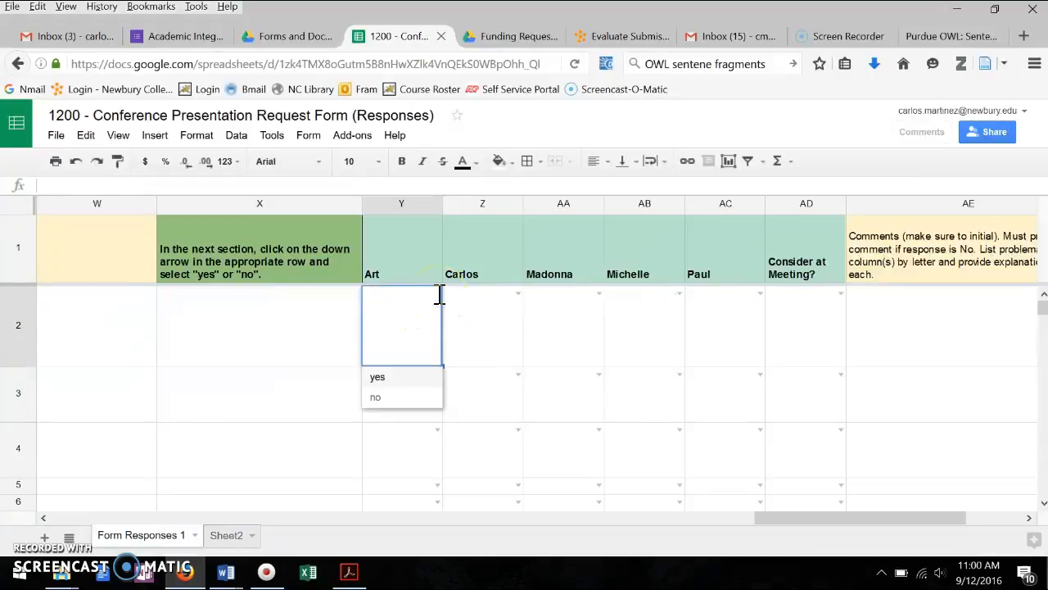
click(841, 292)
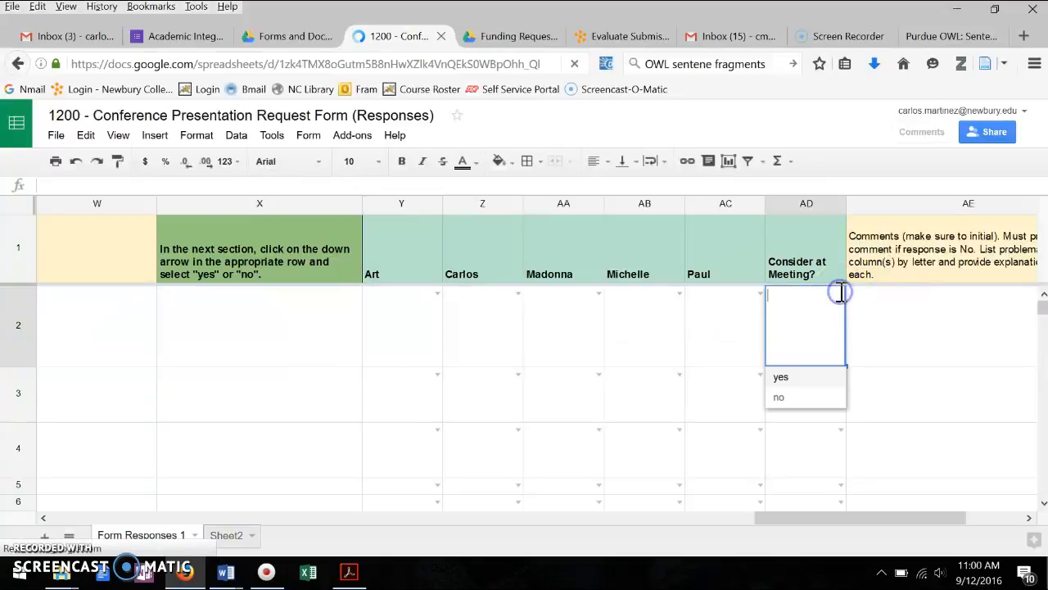
- Examine the Comments, "Pass on to AA" and "Submitted to AA" columns at the end of the response sheet
click(985, 516)
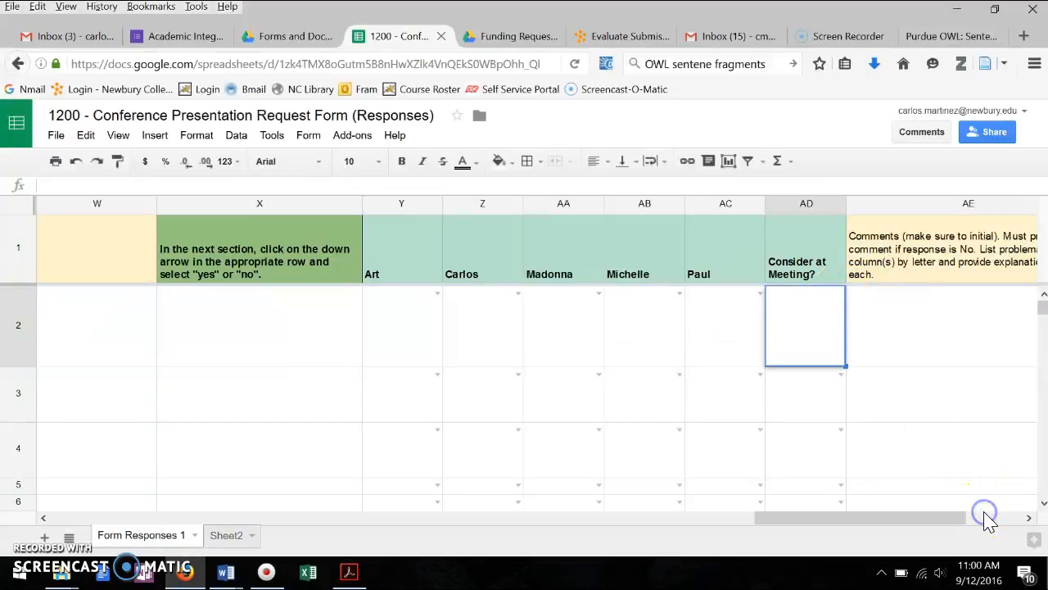
click(992, 518)
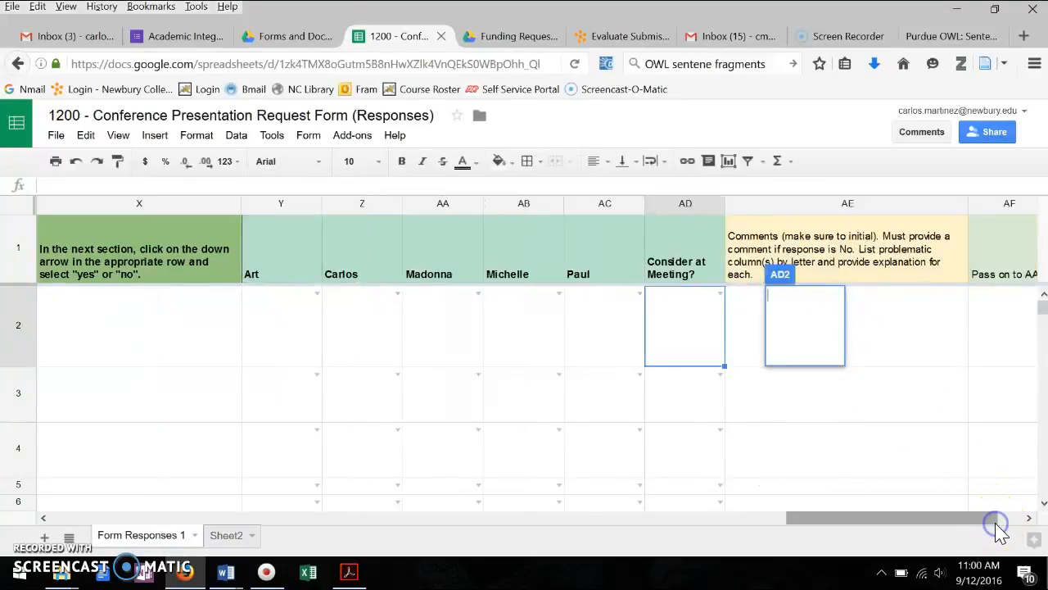
click(1028, 518)
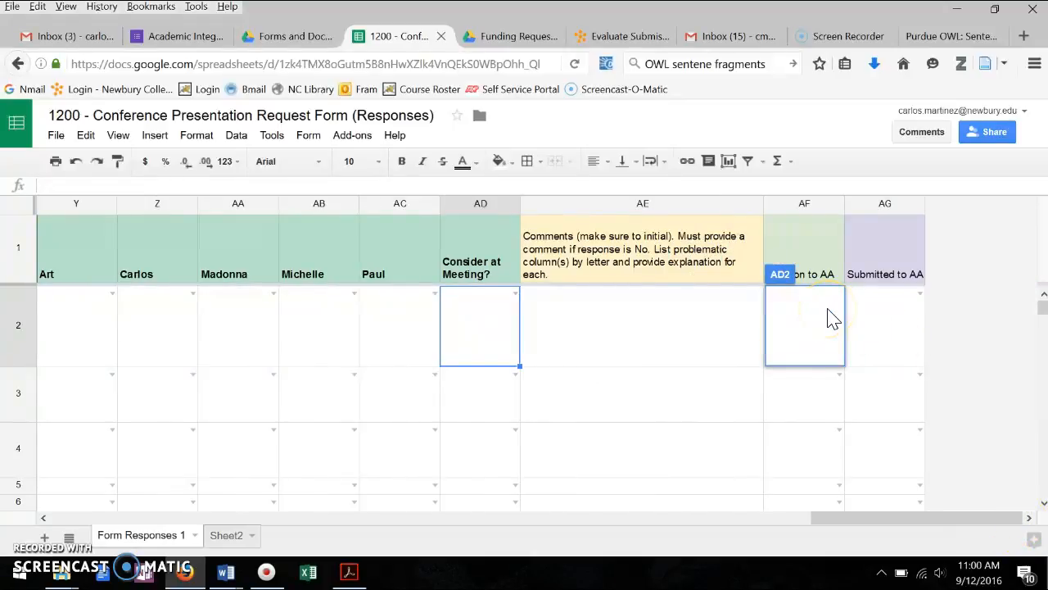
click(871, 322)
click(425, 261)
- Add a notification rule that sends an email right away when a user submits a form
click(272, 132)
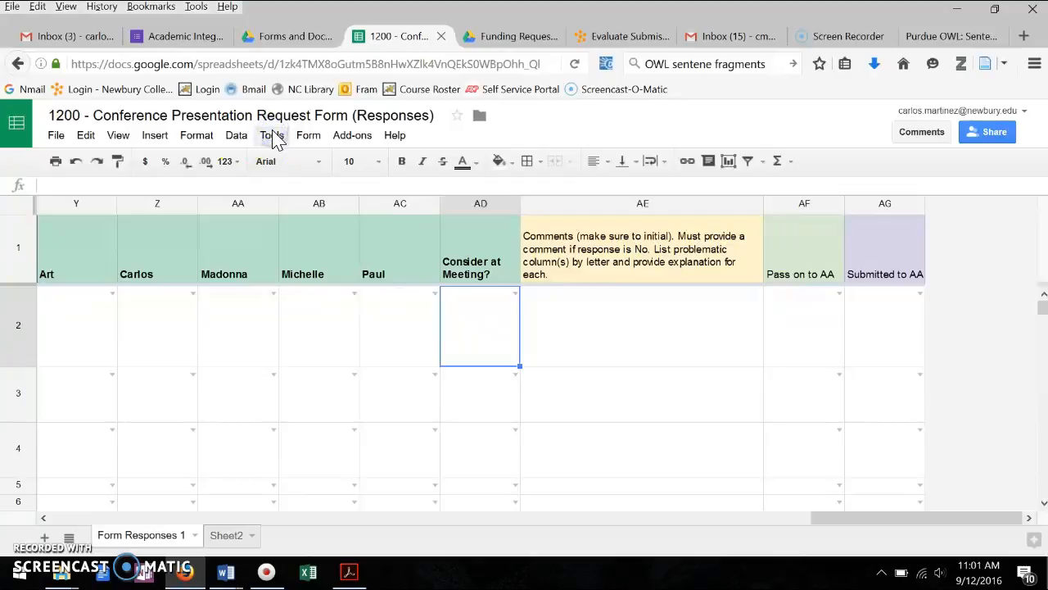
click(274, 136)
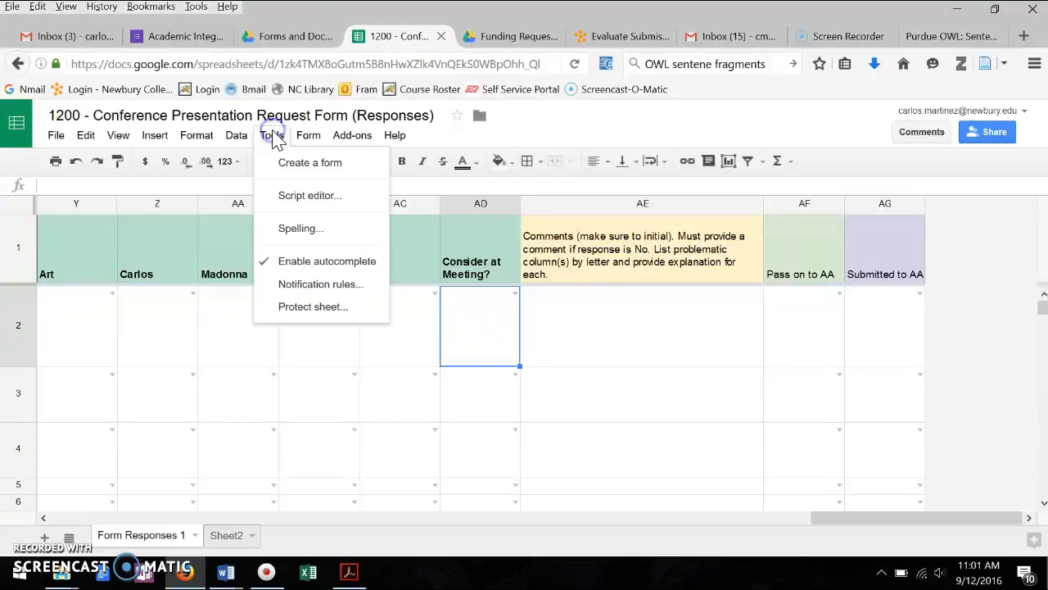
click(298, 287)
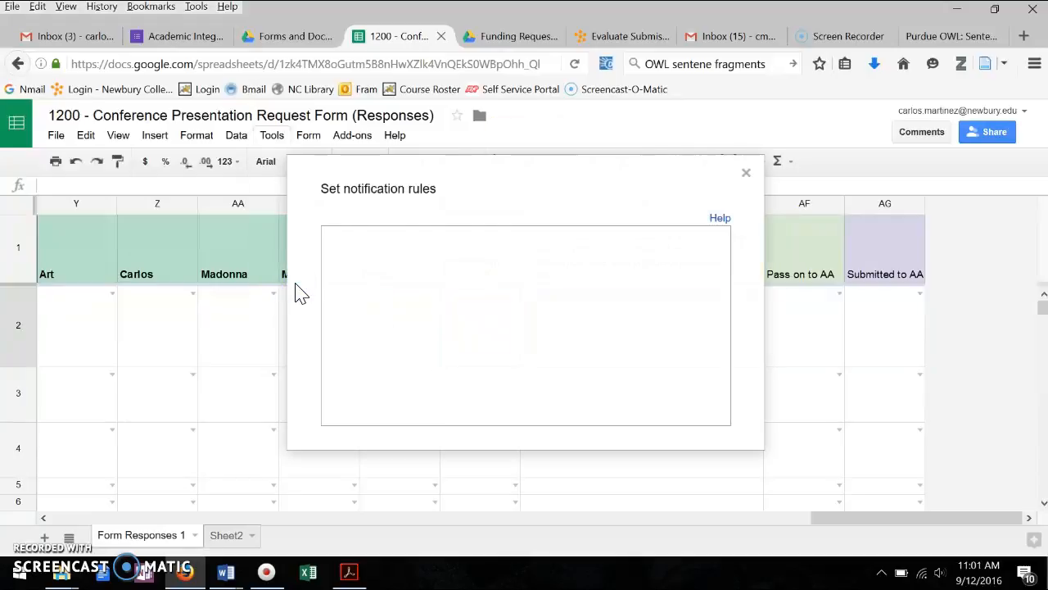
click(358, 280)
click(358, 347)
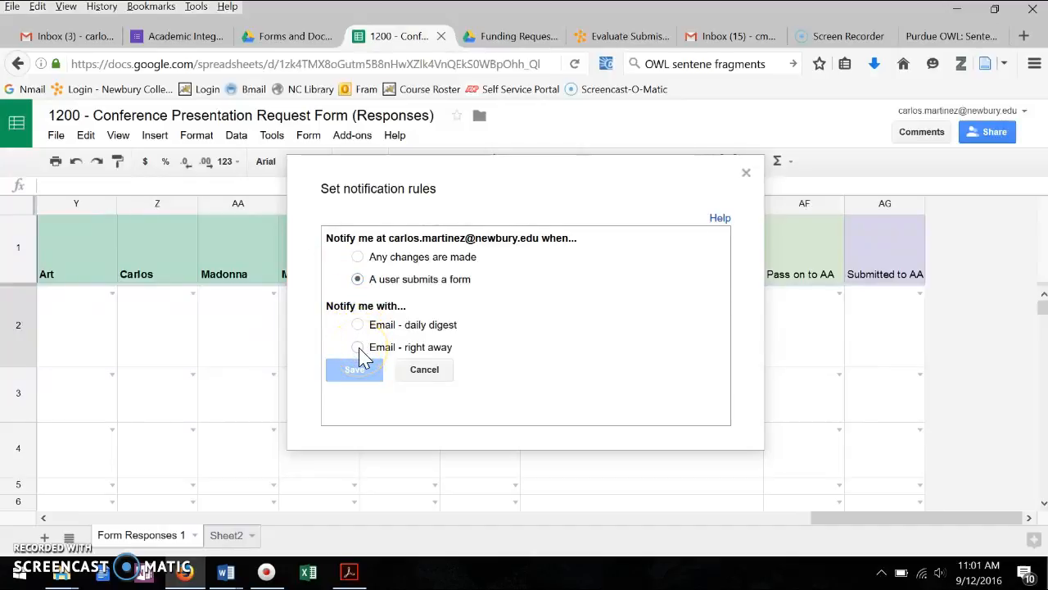
click(358, 347)
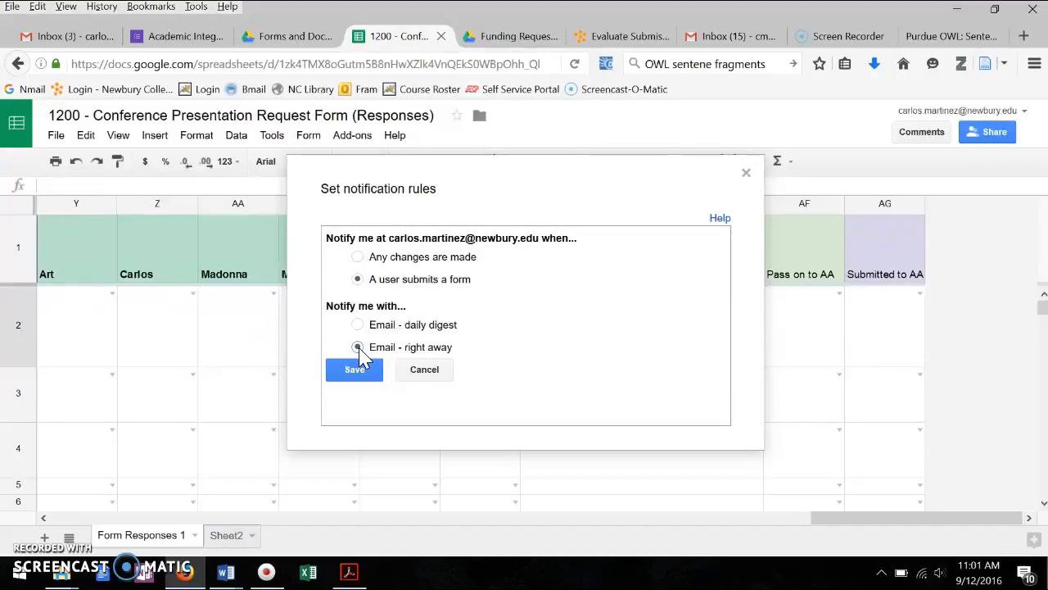
click(362, 373)
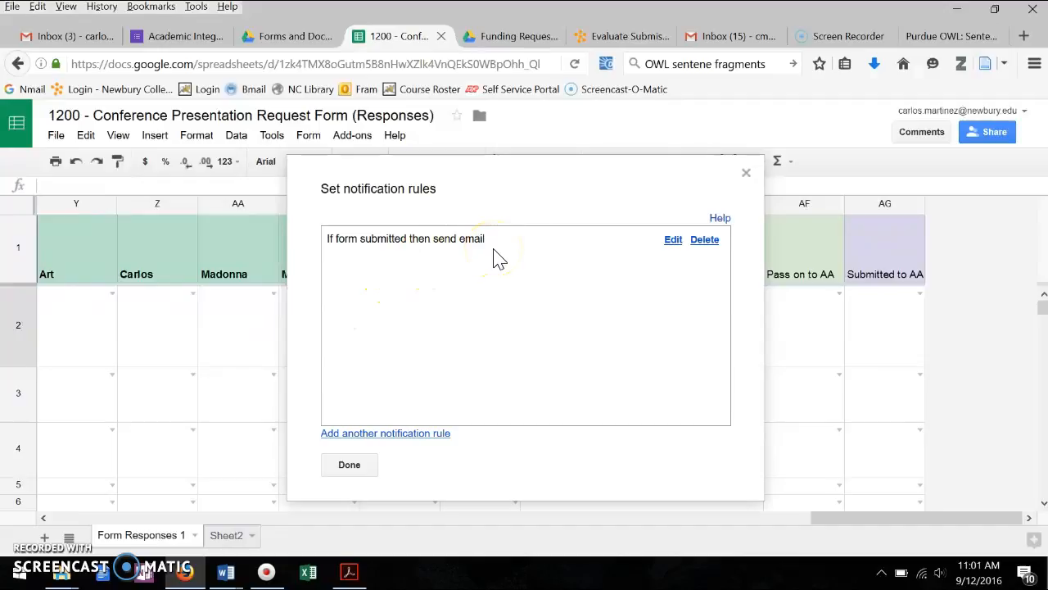
click(351, 466)
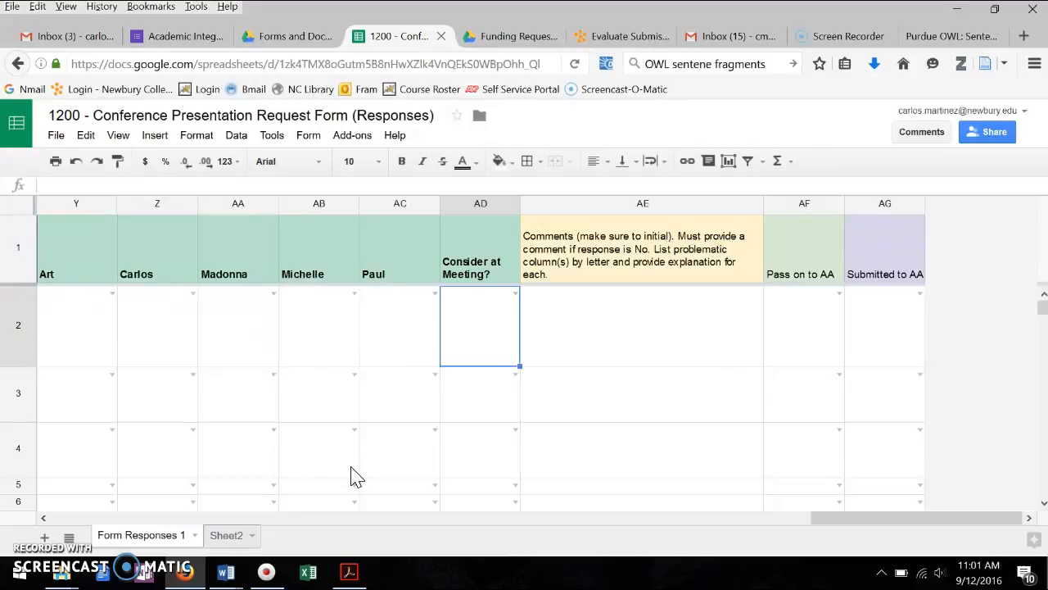
- Go back to the first columns and review the name, total requested and conference link of the submissions
drag(834, 517, 267, 532)
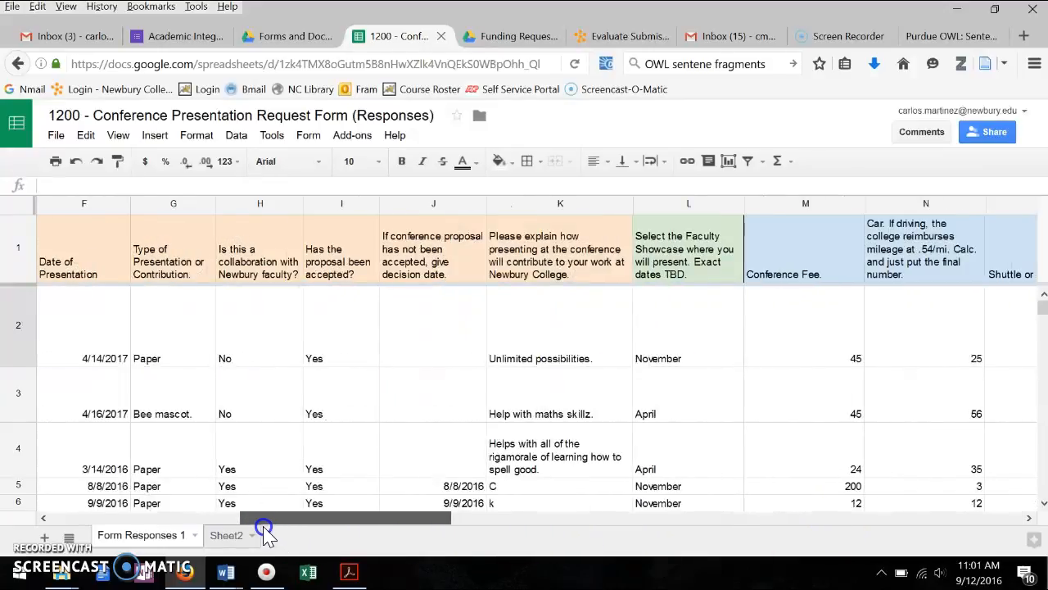
click(154, 366)
key(Left)
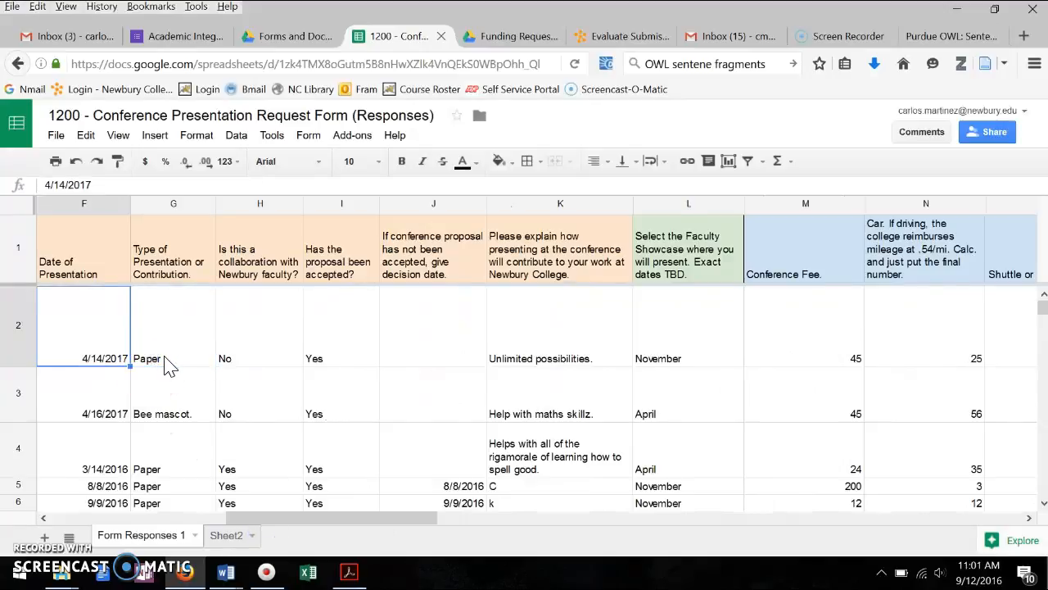
key(Left)
key(Left)
key(Right)
key(Right)
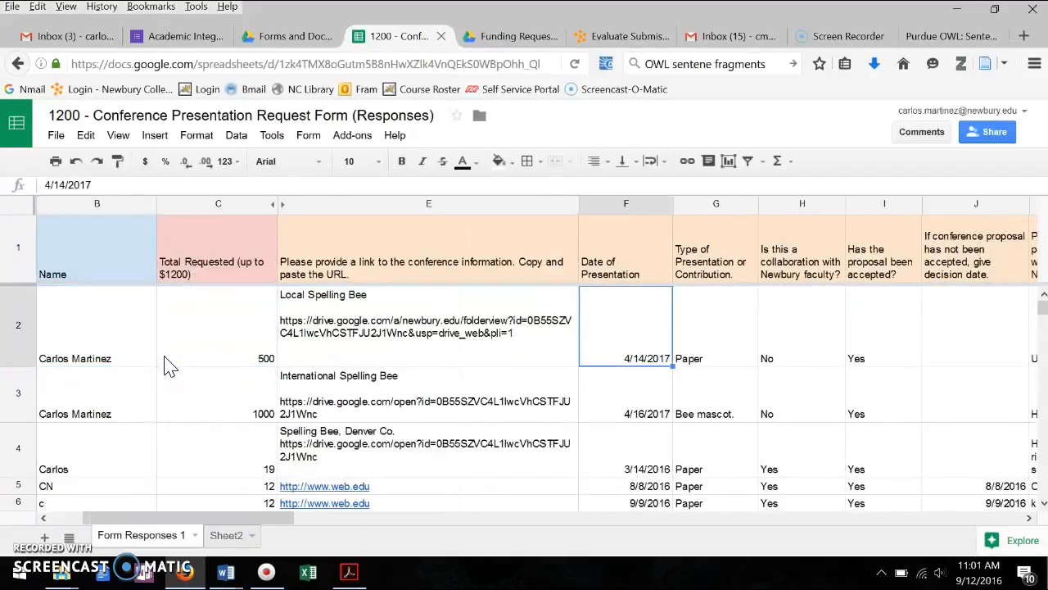
mouse_move(320, 490)
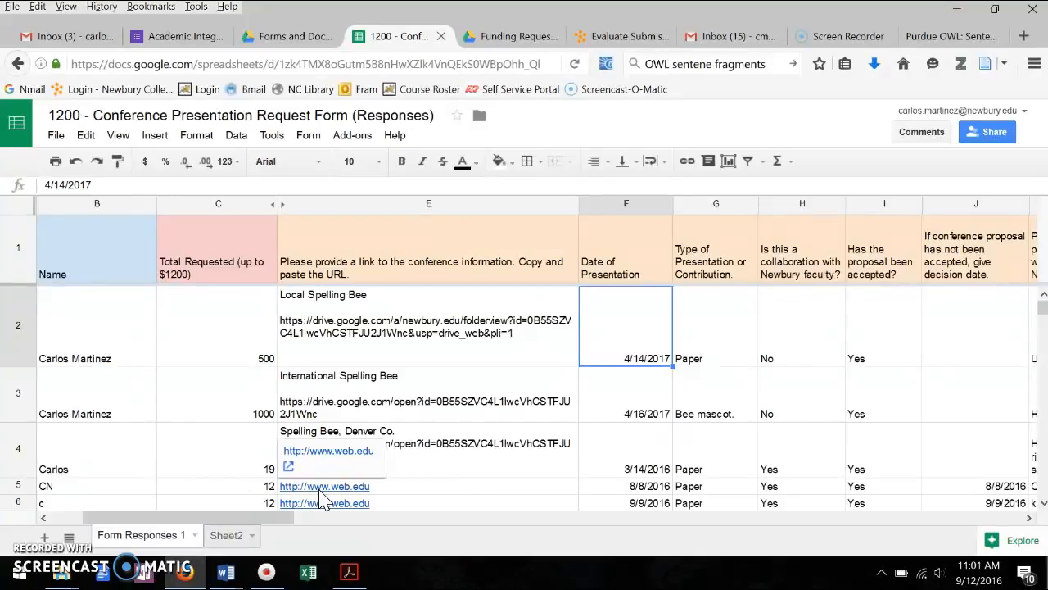
- Review row 2's conference details from the date of presentation through the conference fee and car mileage columns
key(Right)
key(Right)
key(Right)
key(Right)
key(Right)
key(Right)
key(Right)
key(Right)
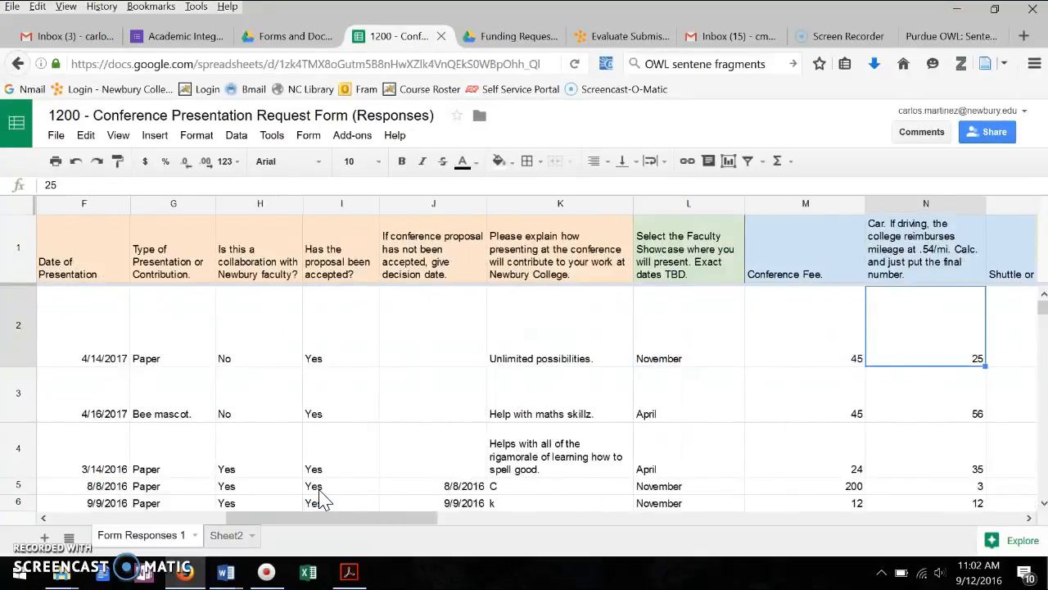
- Review the expense columns of row 2, from car mileage, shuttle, airfare and hotel through food and other costs
key(Right)
key(Right)
key(Right)
key(Right)
key(Right)
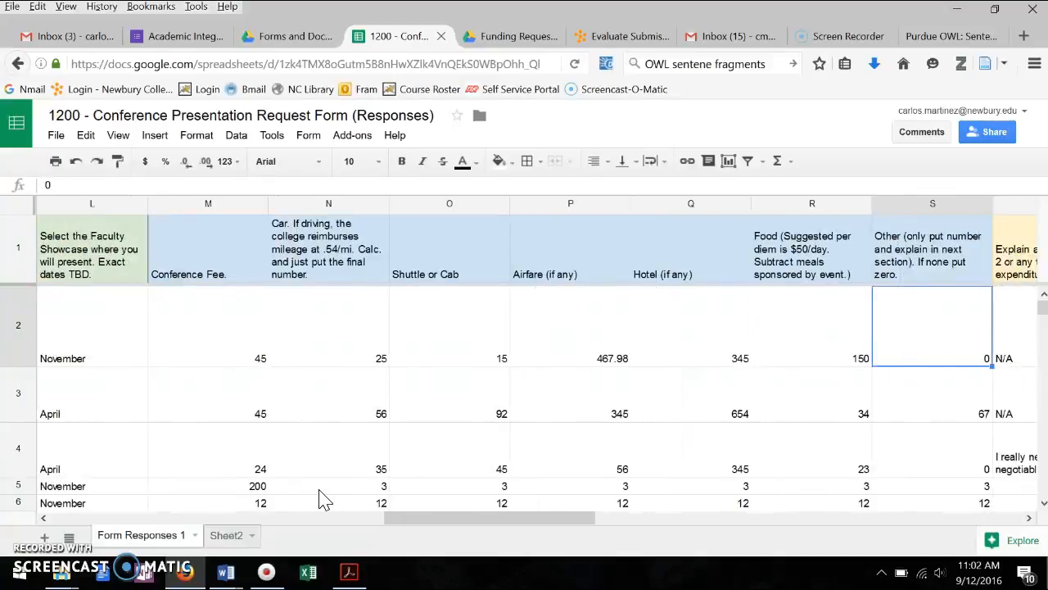
key(Left)
key(Left)
key(Left)
key(Left)
key(Left)
key(Left)
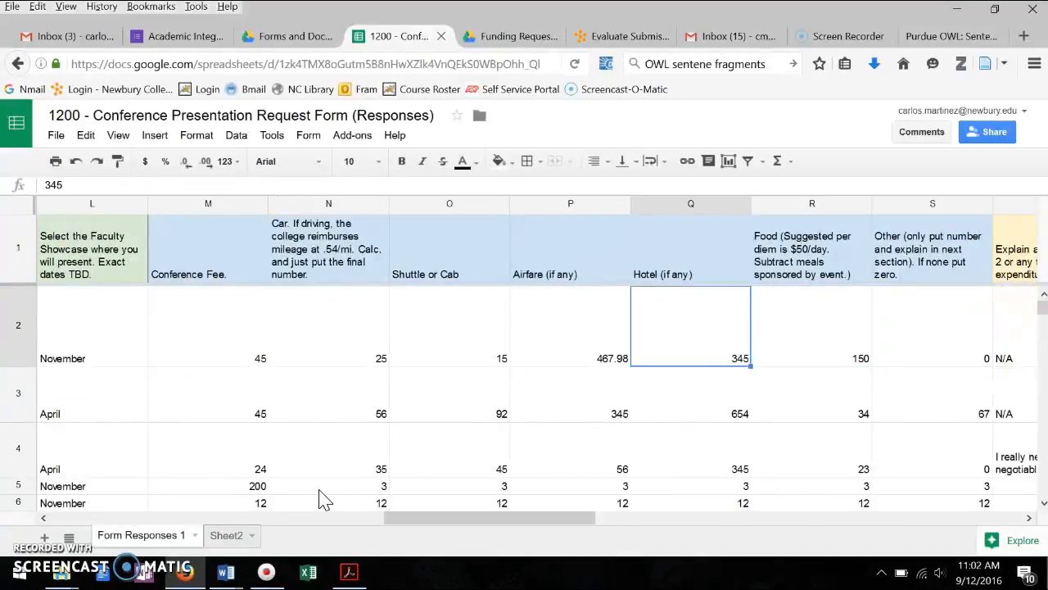
key(Right)
key(Right)
key(Right)
key(Right)
key(Right)
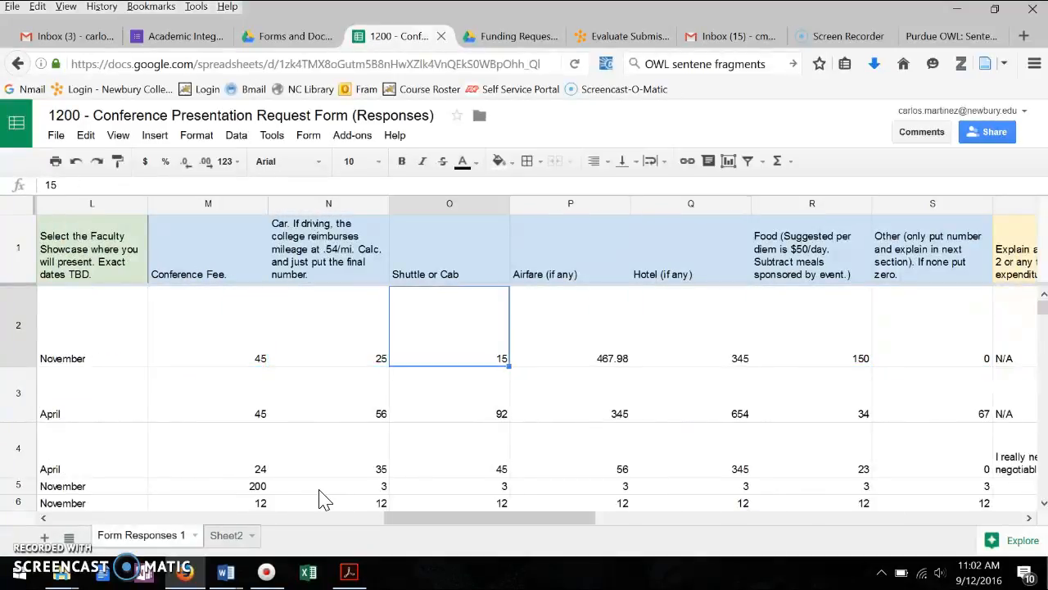
key(Right)
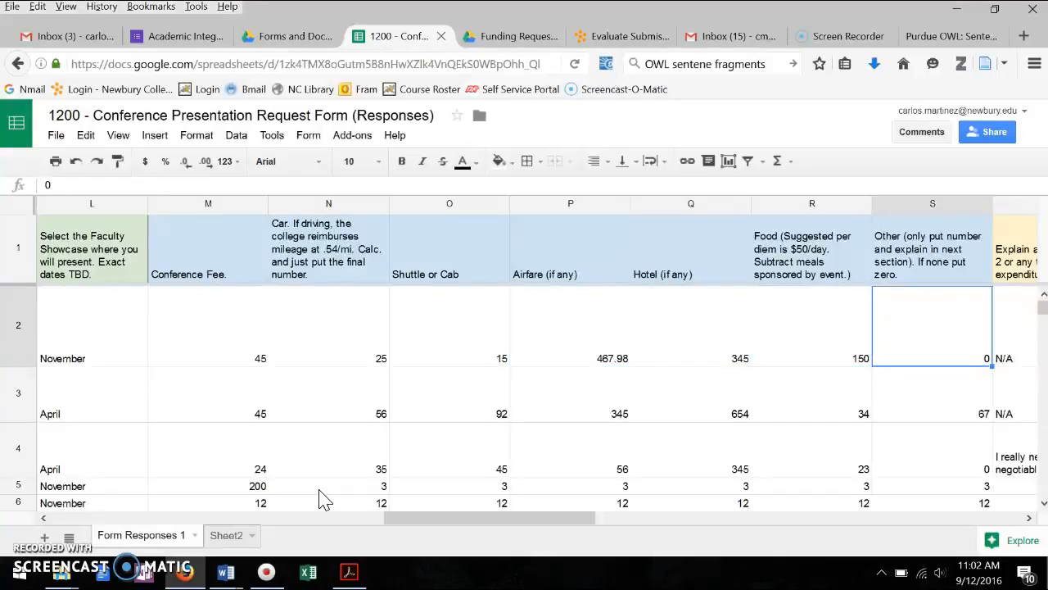
key(Left)
key(Left)
key(Left)
key(Left)
key(Left)
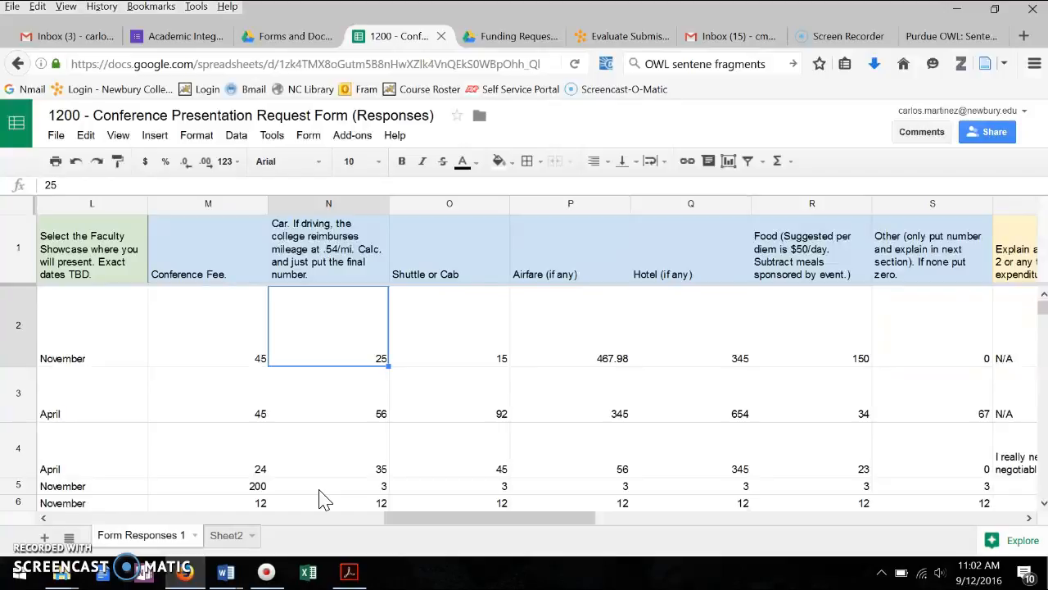
- Review the explanation of "Other" costs and the Username column for row 2
key(Right)
key(Right)
key(Right)
key(Right)
key(Right)
key(Right)
key(Right)
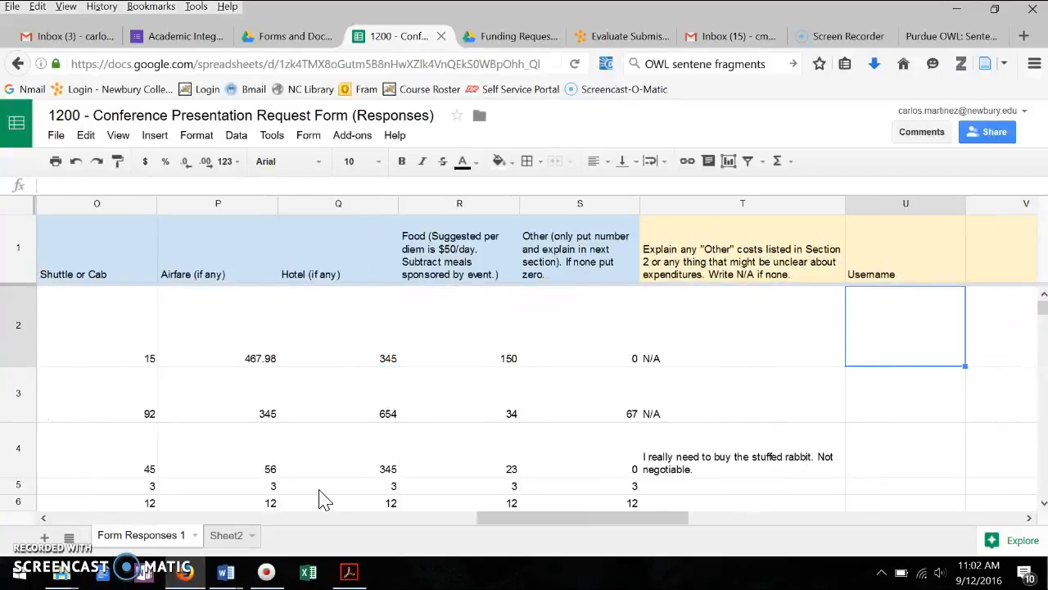
- Review row 2's reviewer yes/no columns, the "Consider at Meeting?" column and the Comments column
key(Right)
key(Right)
key(Right)
key(Right)
key(Right)
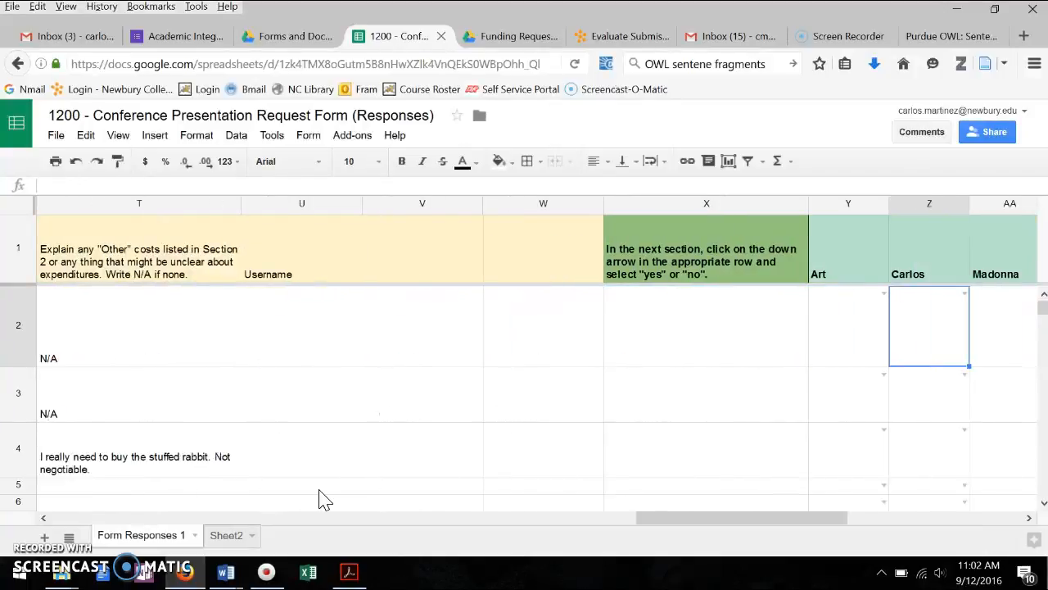
key(Right)
key(Right)
key(Right)
key(Right)
key(Right)
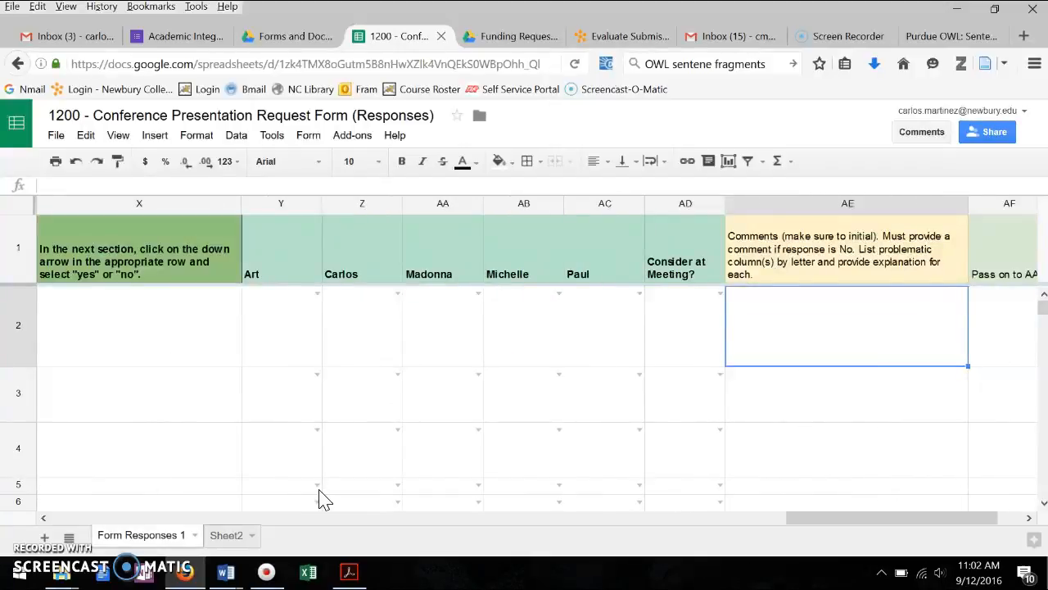
- Enter the initialed comment "CM - He is asking too much for hotel?" in row 2's Comments cell
click(788, 336)
click(788, 336)
text(CM)
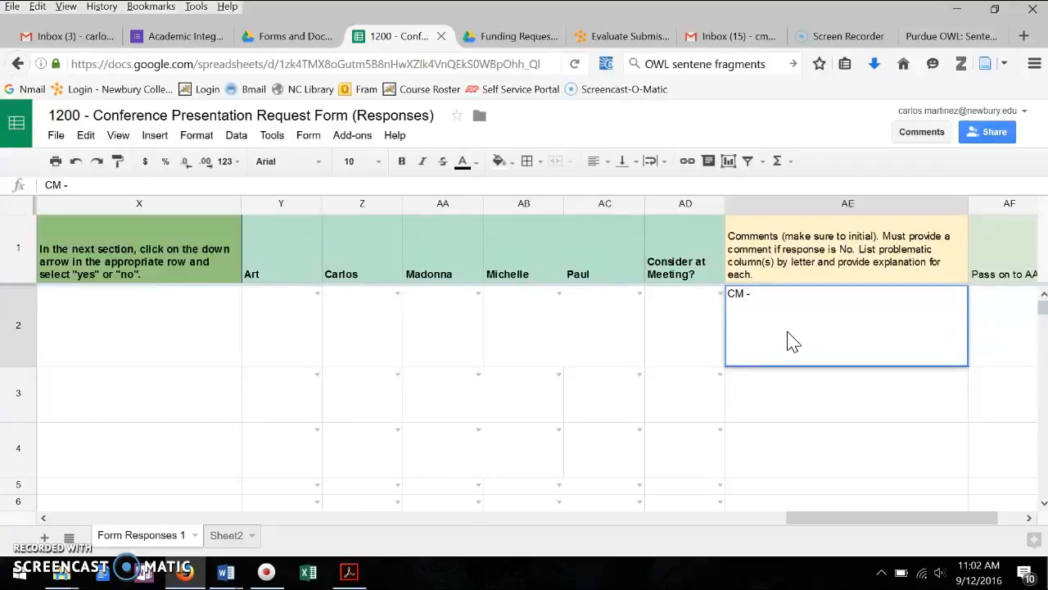
text( - He is asking too much )
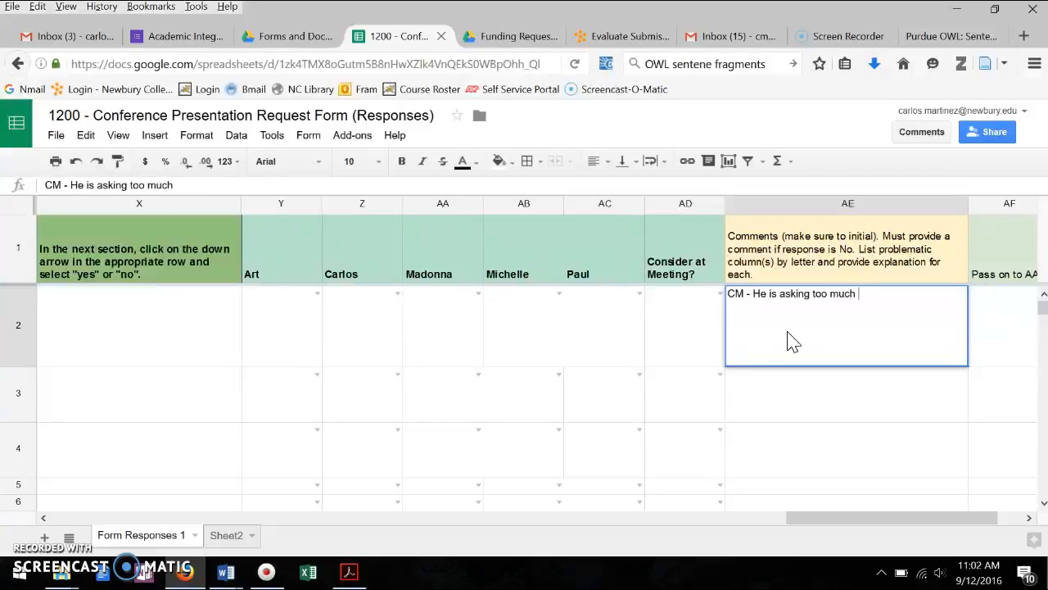
text(for hotel?)
key(Return)
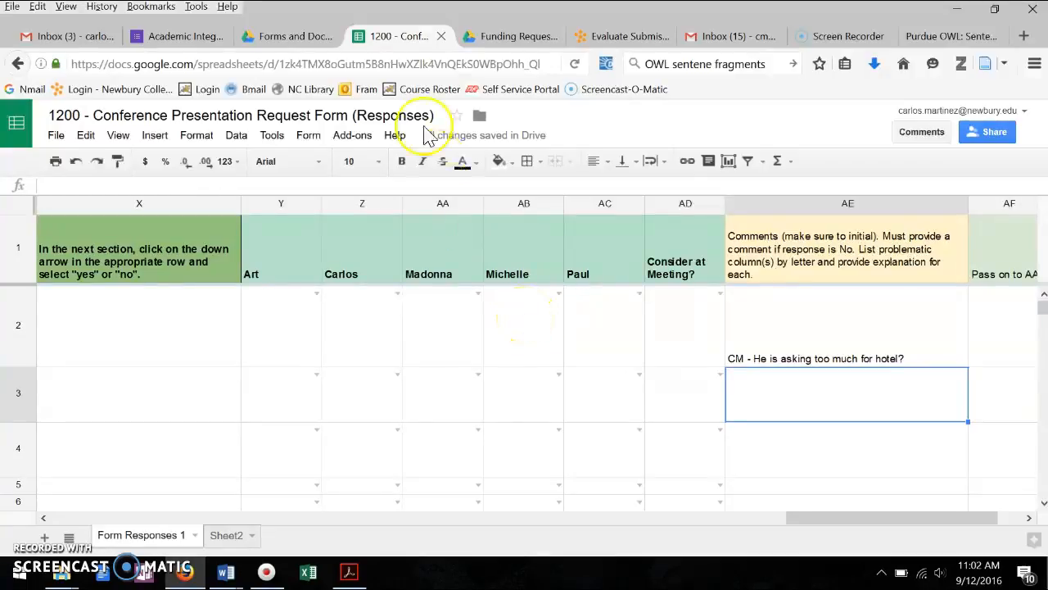
- Open the 150 - Faculty Development Fund Request Form (Responses) spreadsheet from the Forms and Documents folder in Drive
click(314, 38)
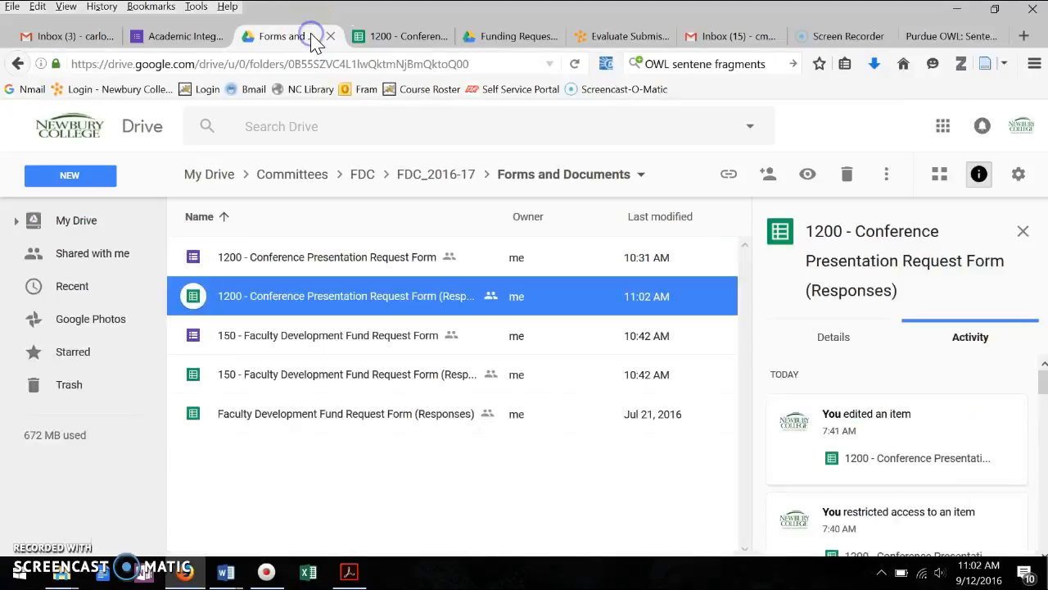
double_click(299, 378)
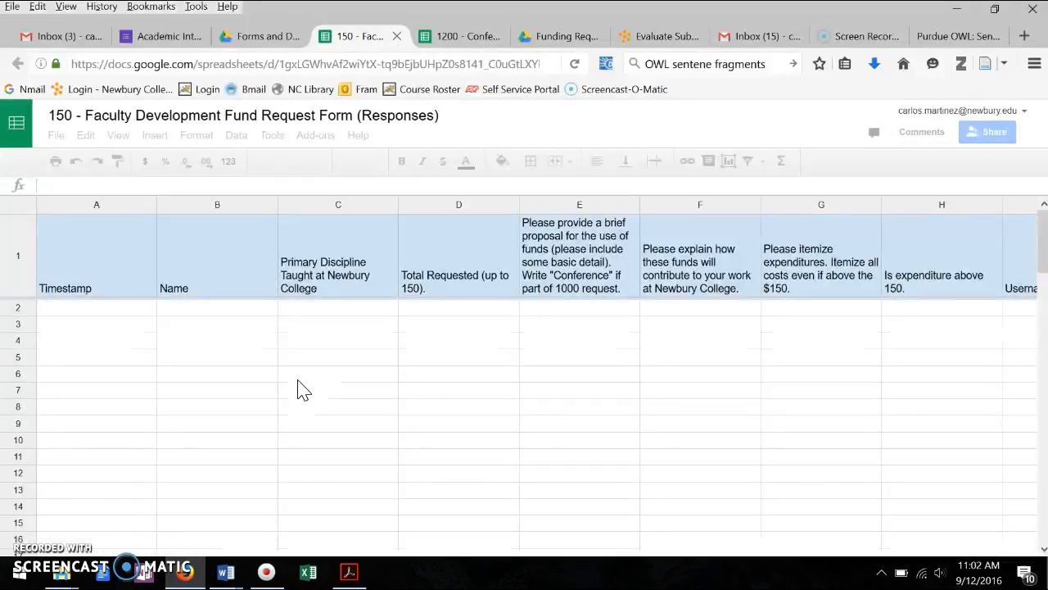
click(467, 384)
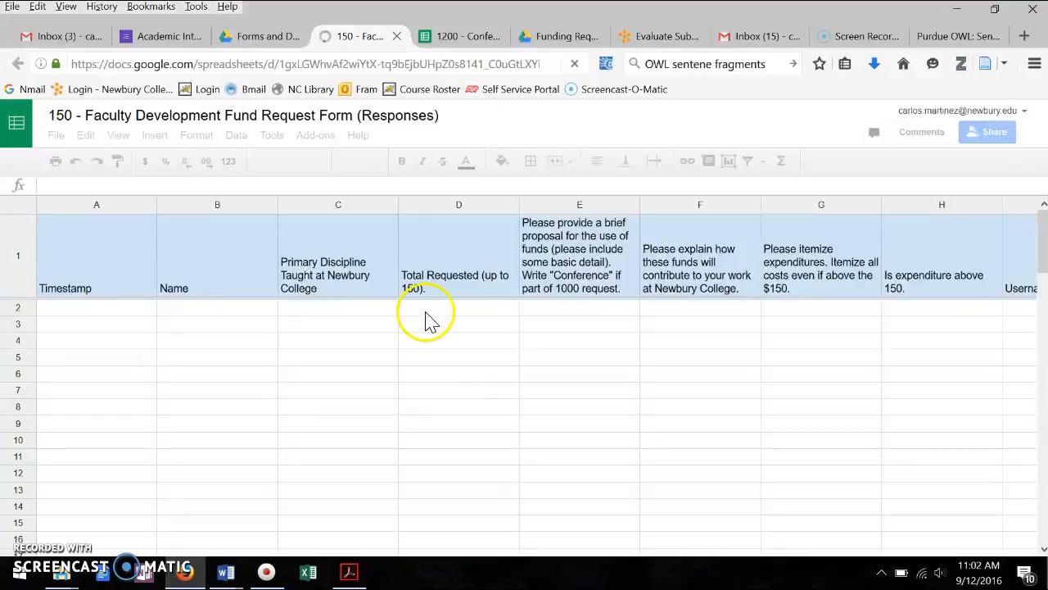
- Change the existing form submission notification rule to send email right away, and save the rule
click(272, 135)
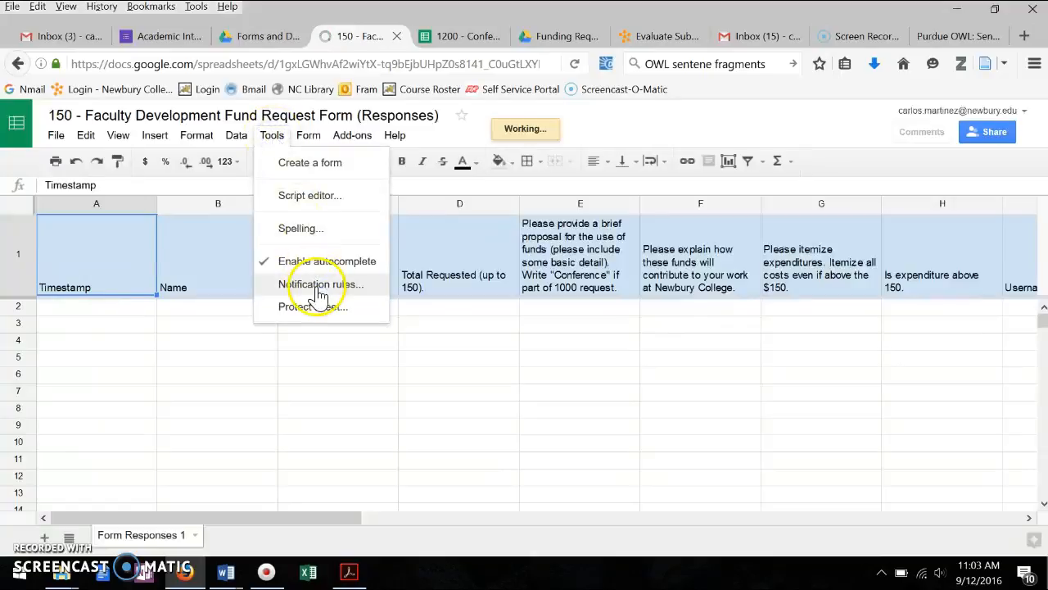
click(319, 293)
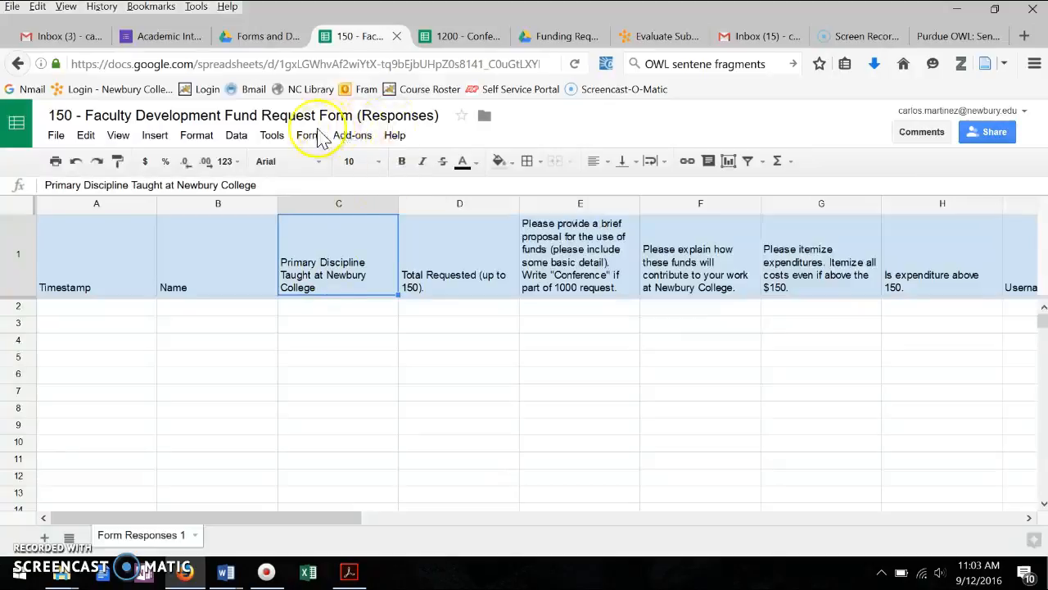
click(280, 139)
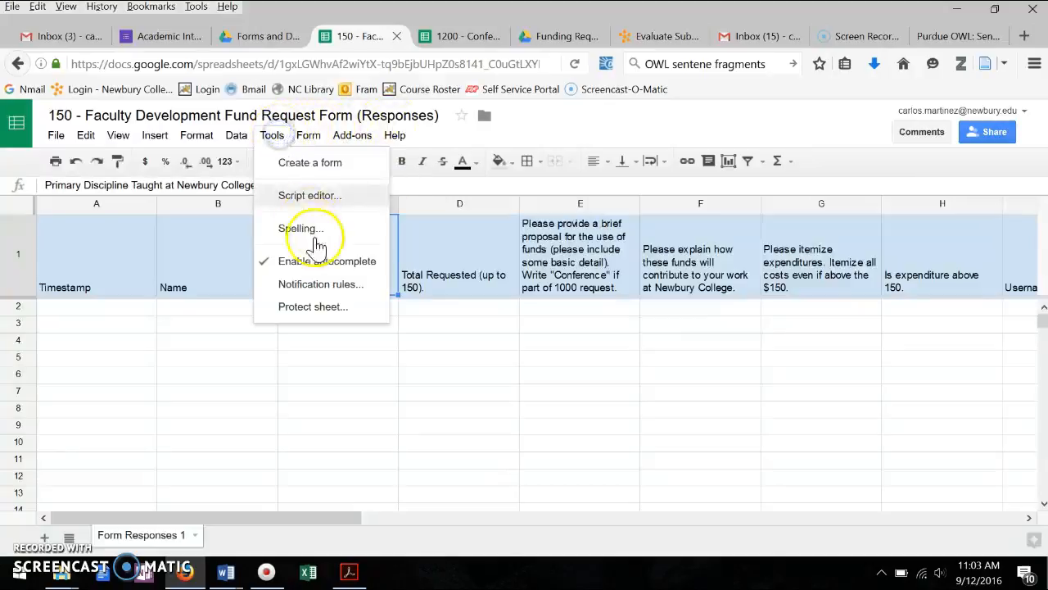
click(319, 286)
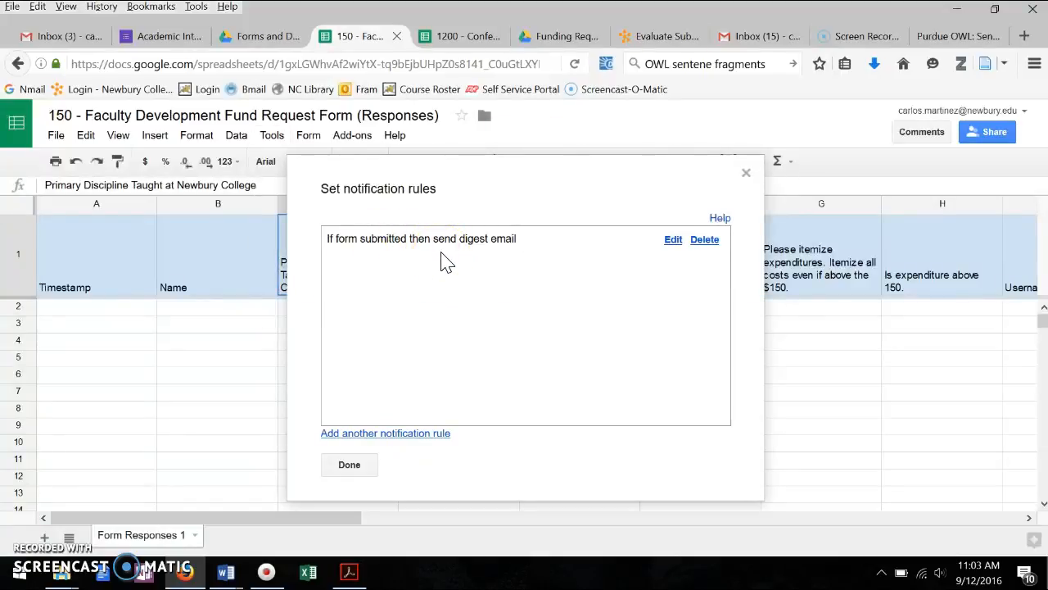
click(674, 242)
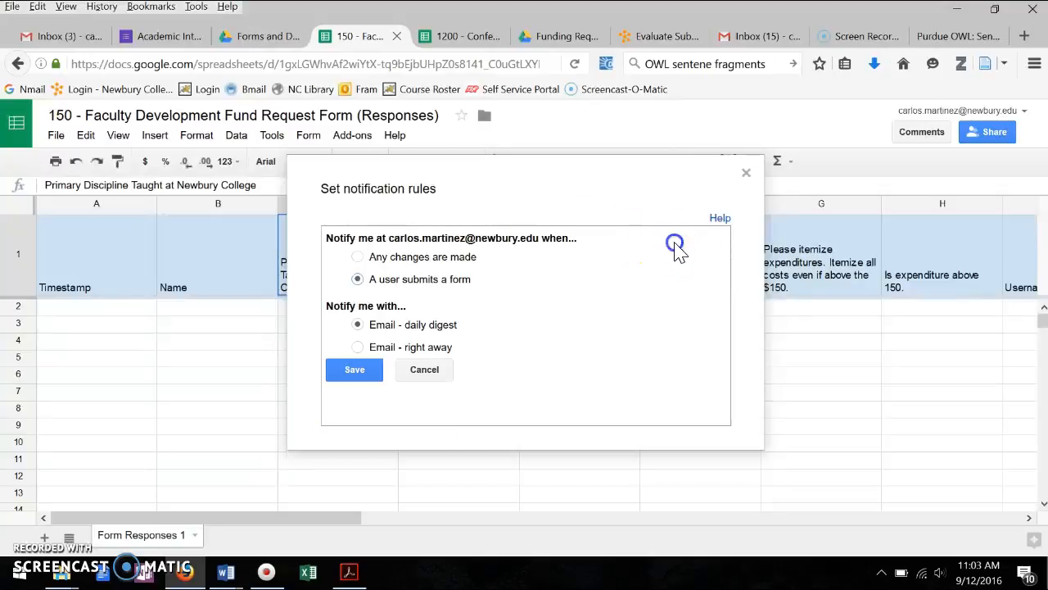
click(358, 346)
click(362, 369)
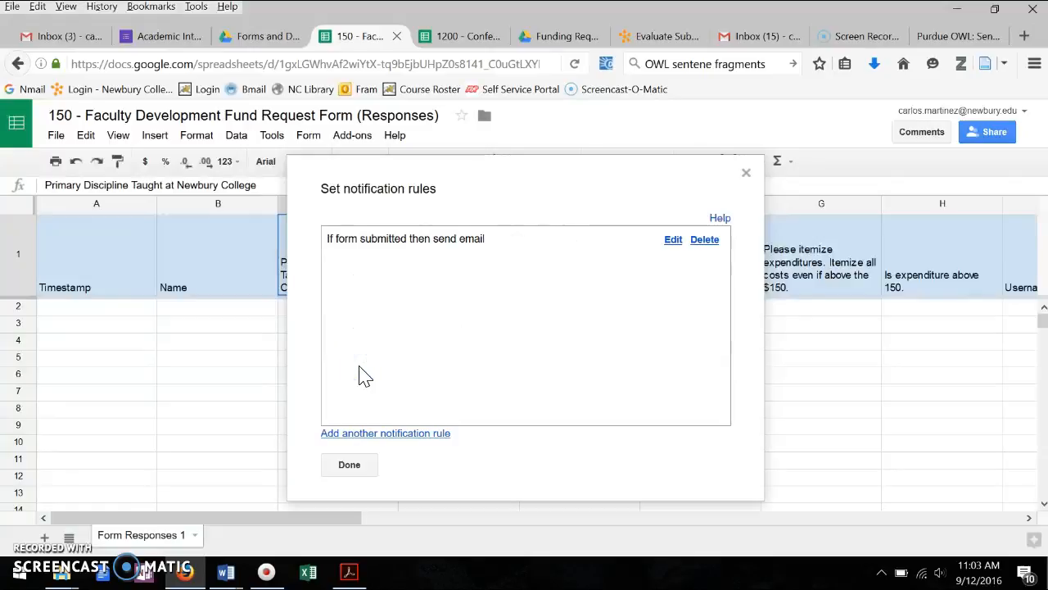
click(348, 465)
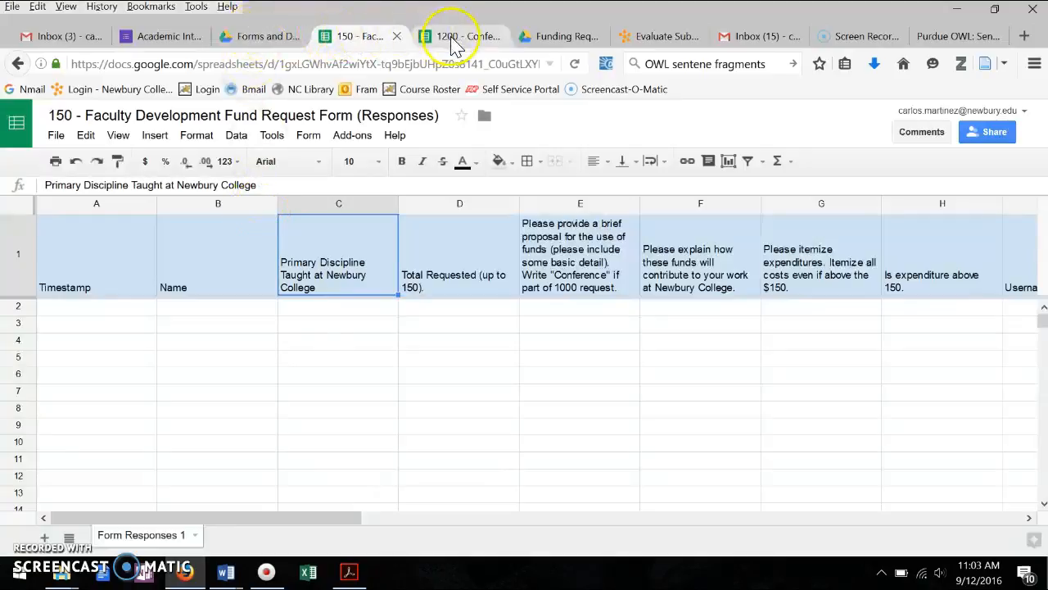
- Return to Drive, go up to the FDC_2016-17 folder and open the Funding Requests folder
click(270, 41)
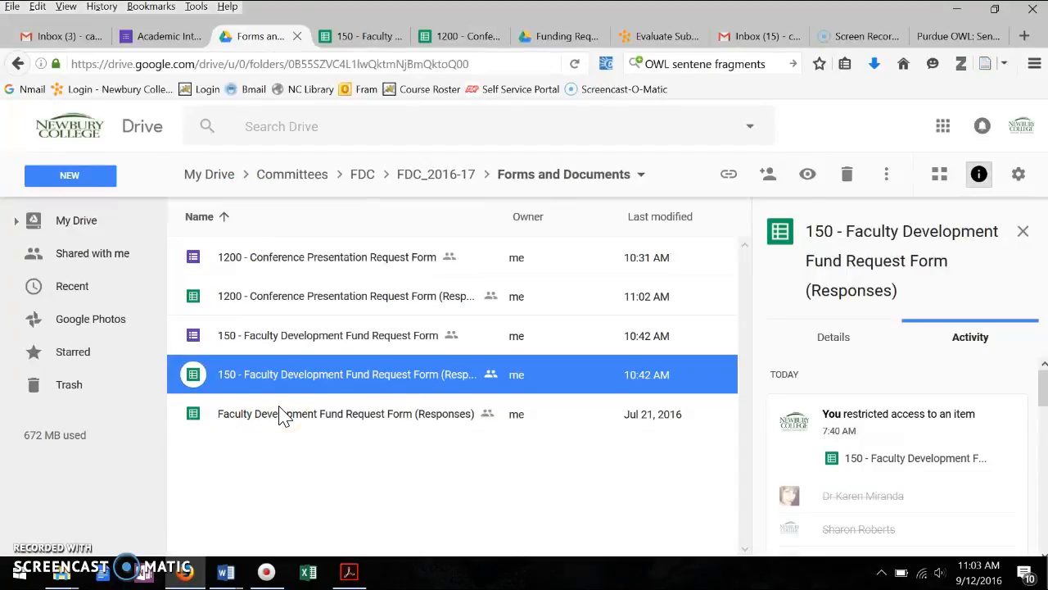
click(420, 185)
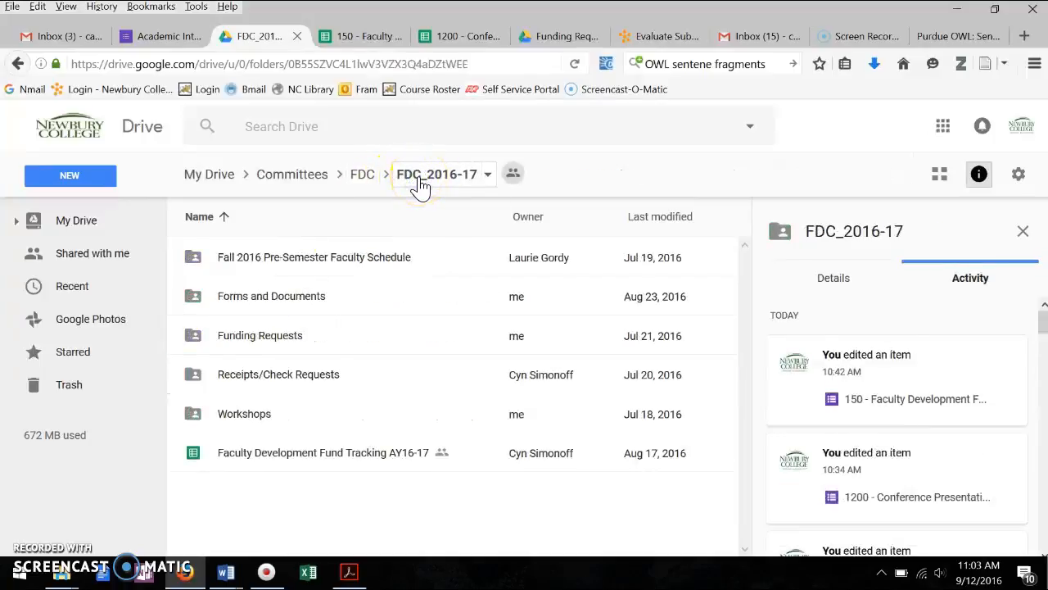
double_click(281, 337)
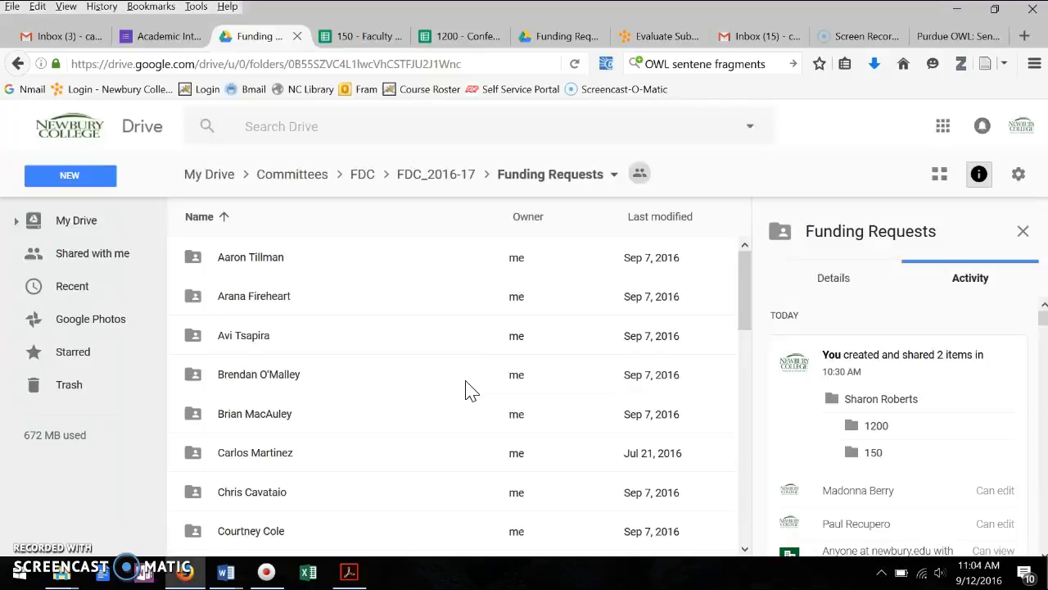
- Open the first faculty member's folder and inspect its 1200 and 150 subfolders
click(280, 262)
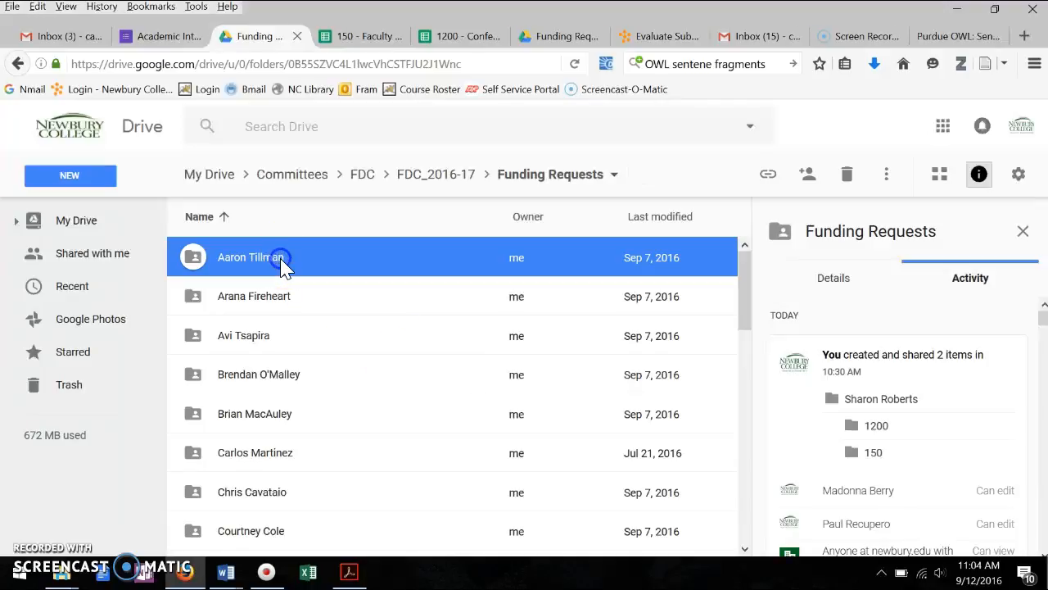
double_click(281, 261)
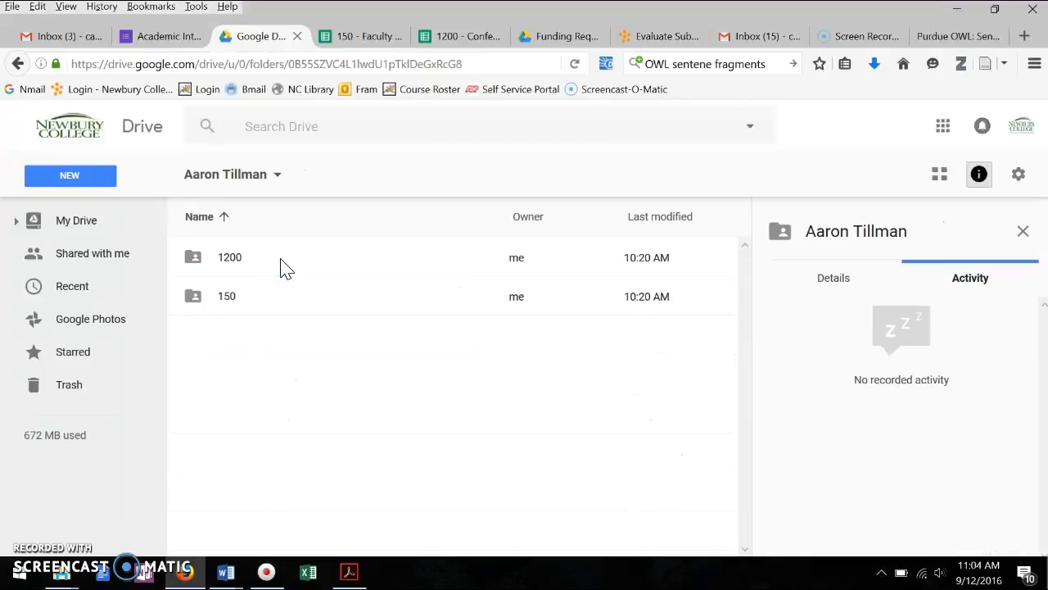
click(233, 259)
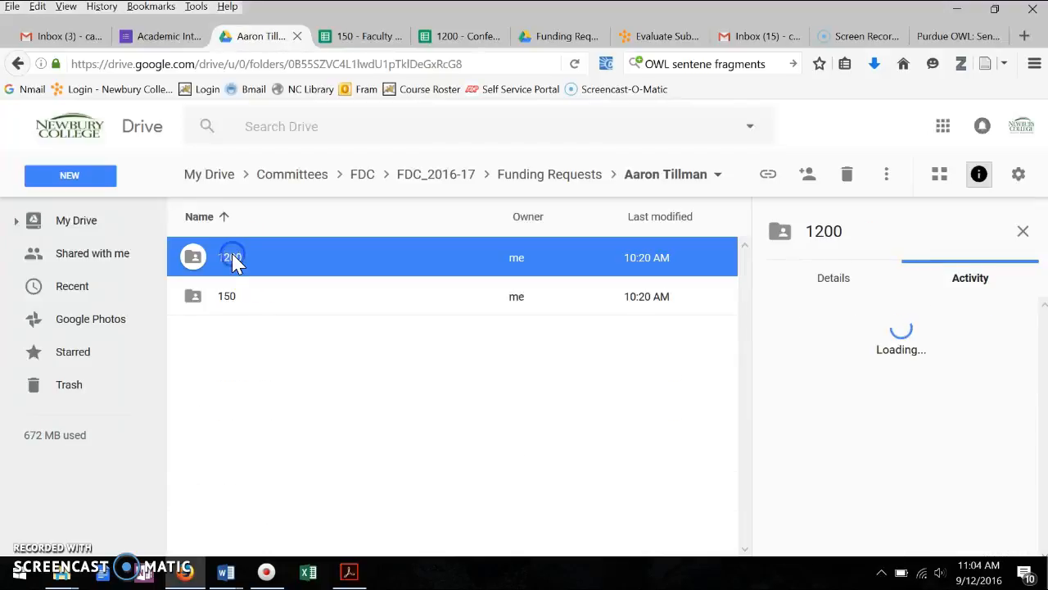
click(228, 299)
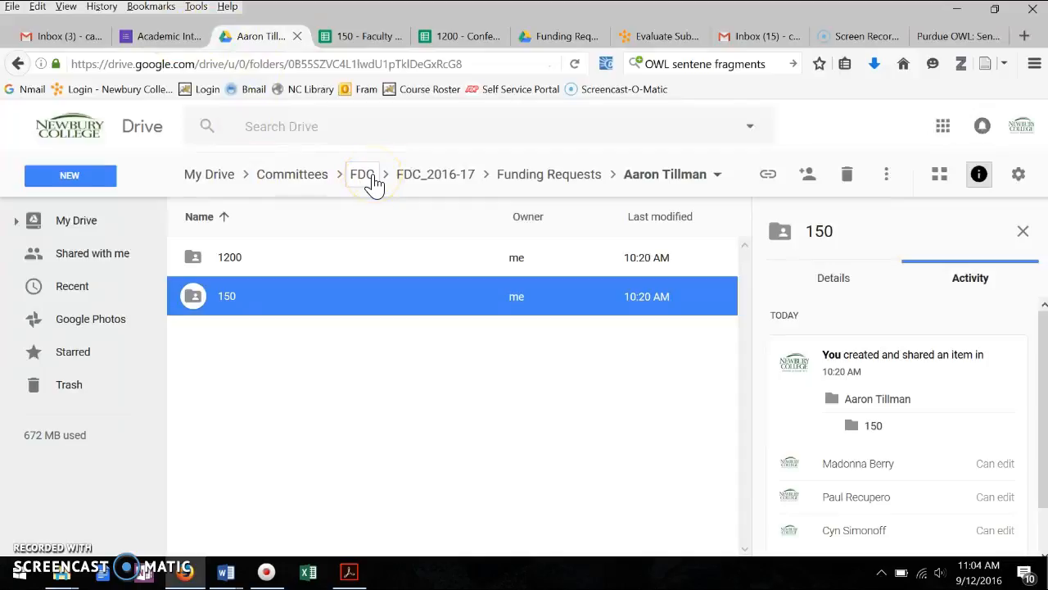
- Go back through FDC_2016-17 to Forms and Documents and open the 150 - Faculty Development Fund Request Form
click(415, 175)
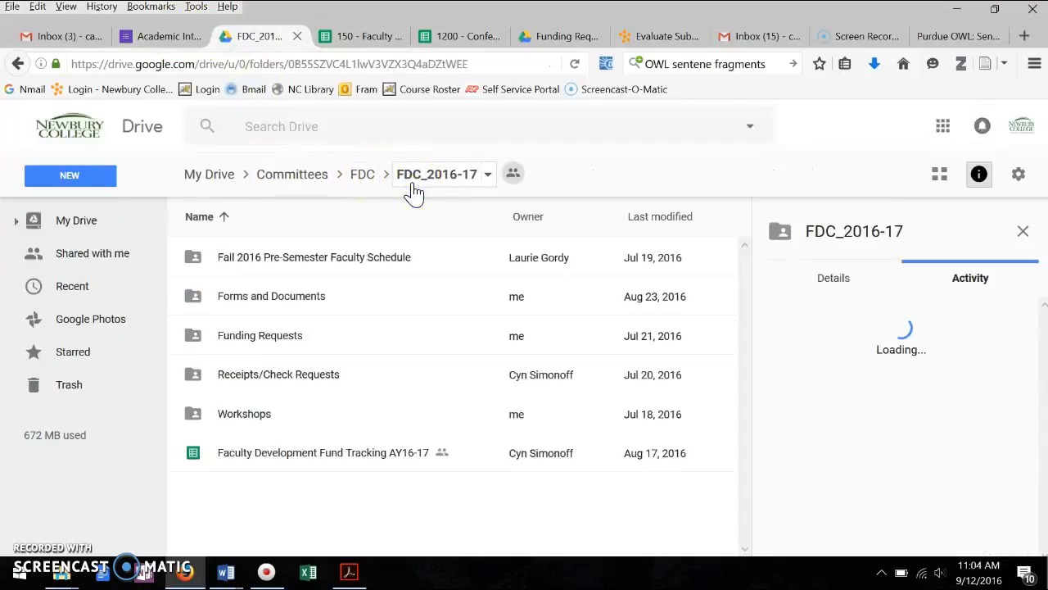
click(292, 301)
click(293, 300)
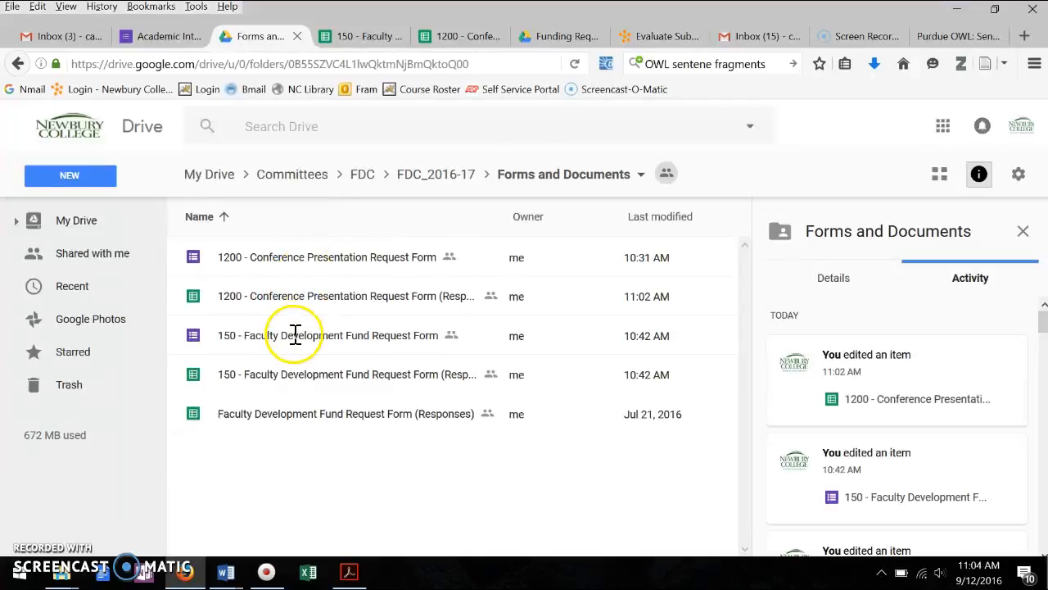
double_click(293, 335)
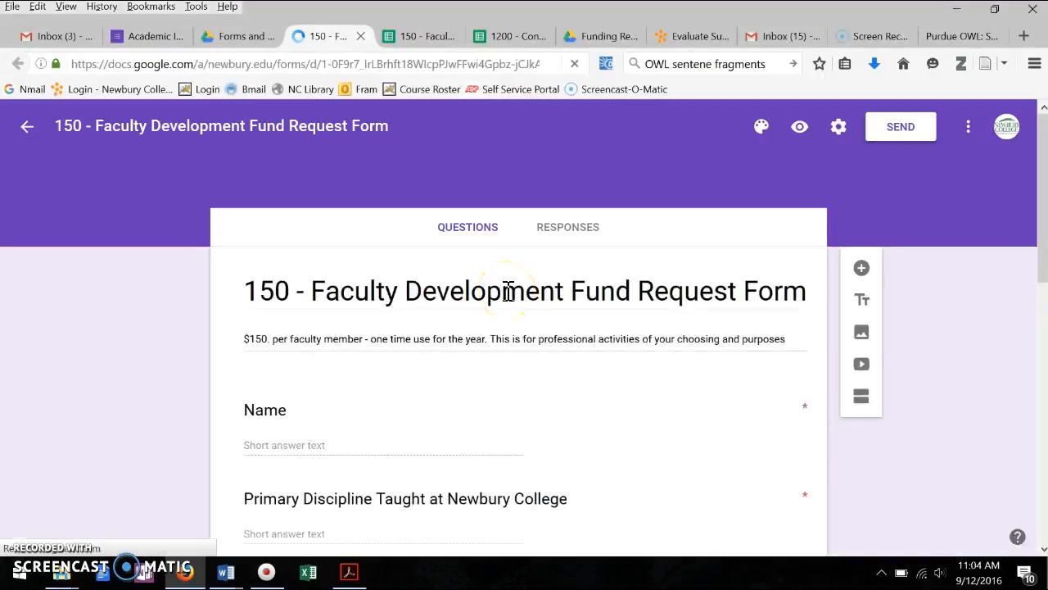
- Review the 150 form's questions down to the closing instructions on uploading receipts or invoices
scroll(508, 295, down, 4)
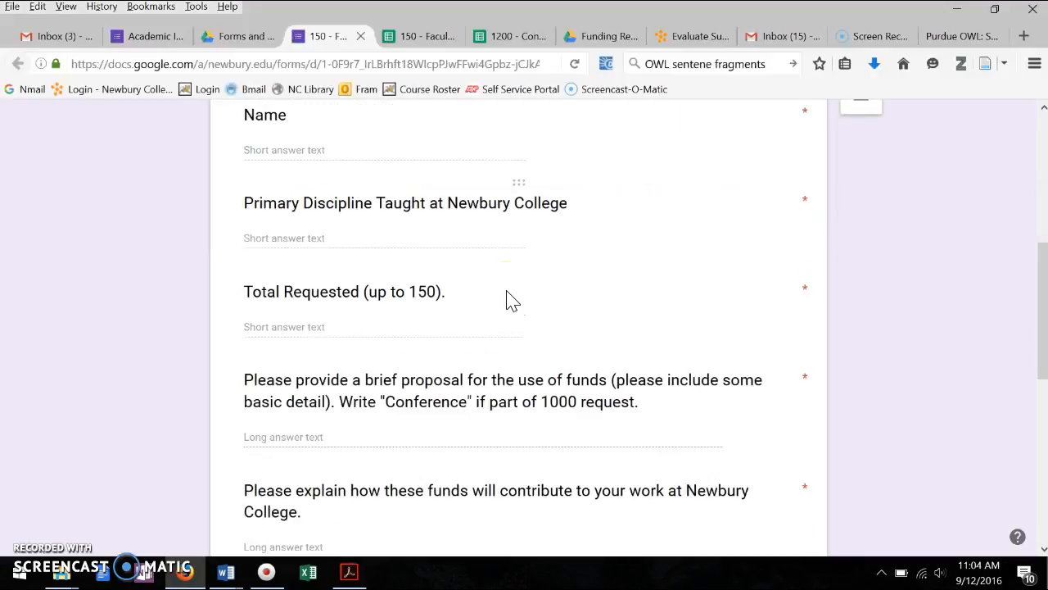
scroll(506, 300, up, 3)
scroll(506, 296, down, 5)
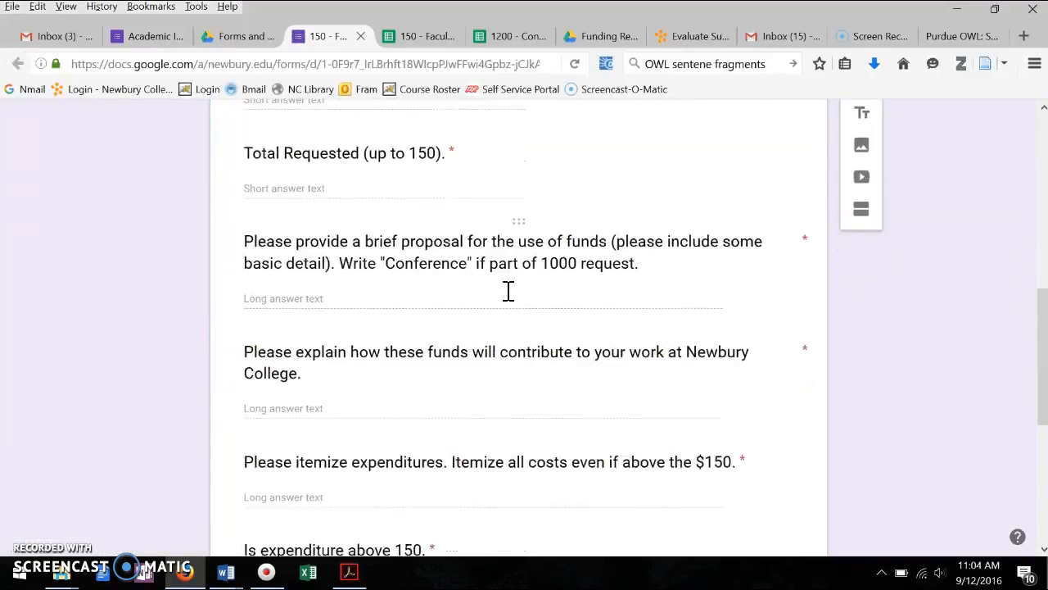
scroll(509, 292, down, 4)
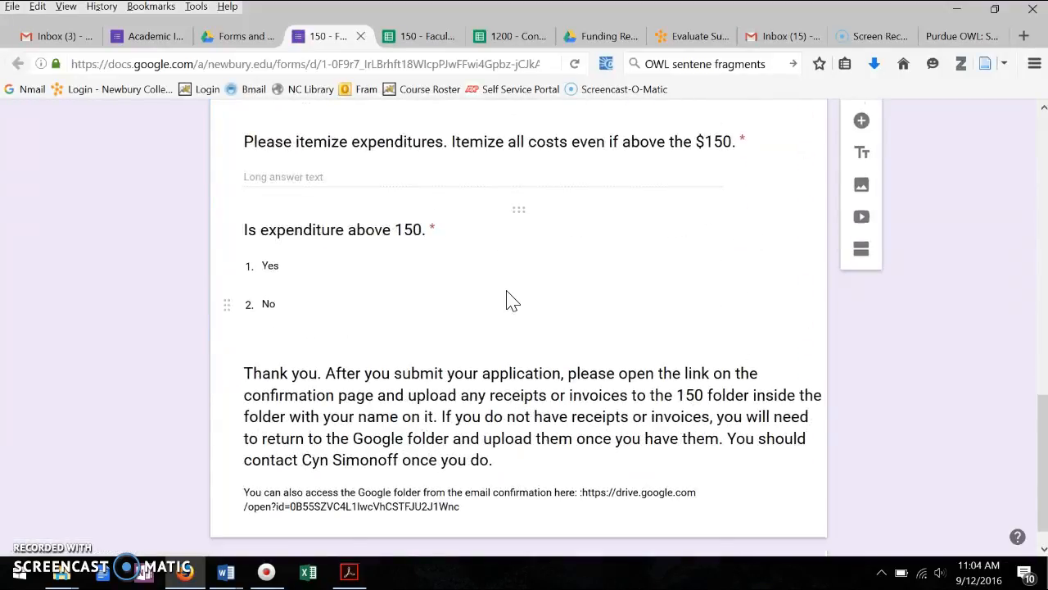
scroll(506, 301, down, 1)
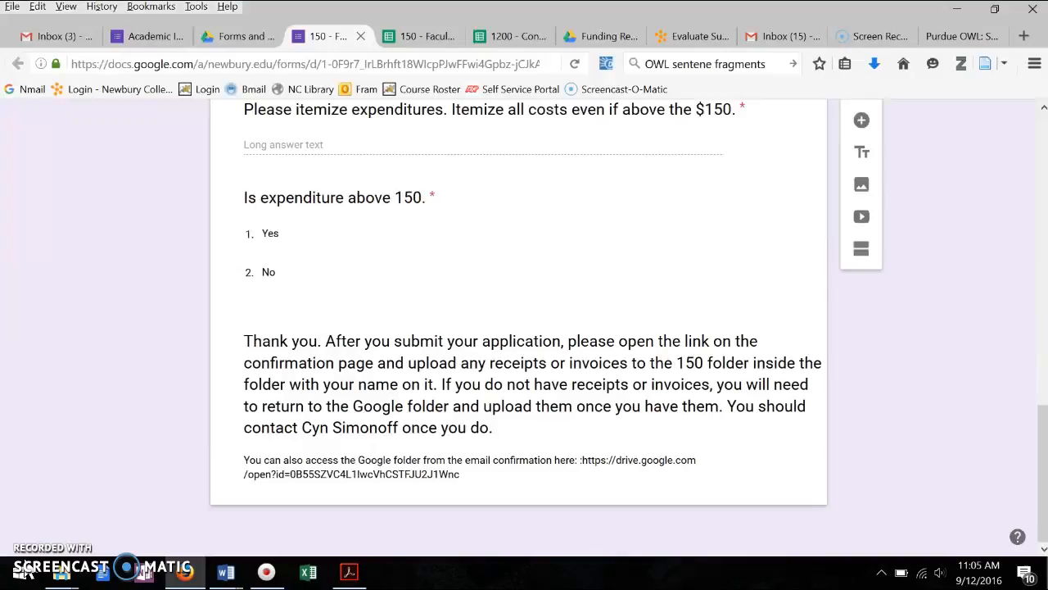
- Switch to the Newbury College D2L site, return to its home page and open the Faculty Senate course
click(697, 36)
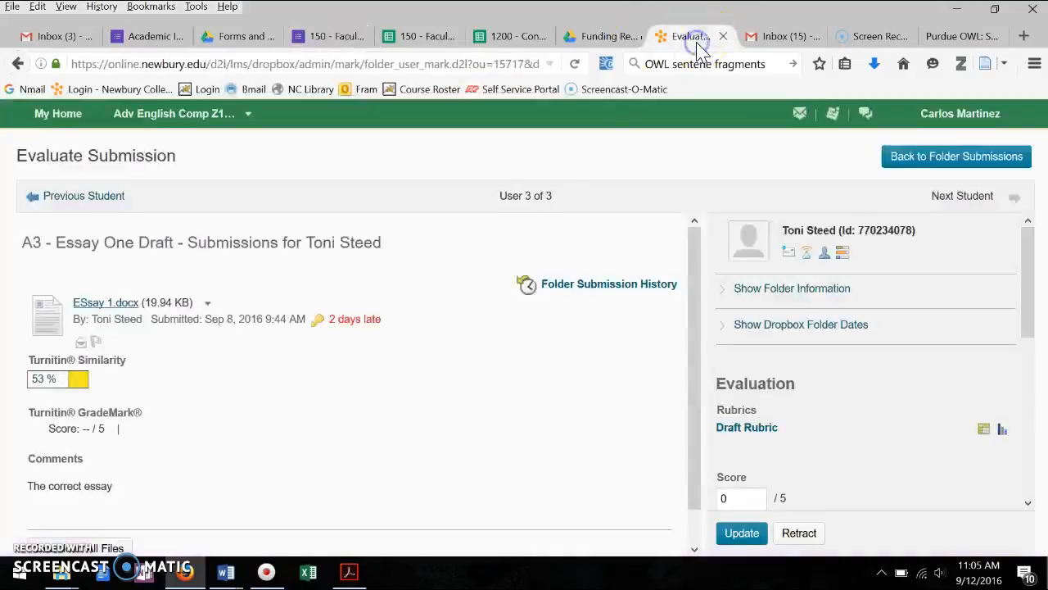
click(43, 113)
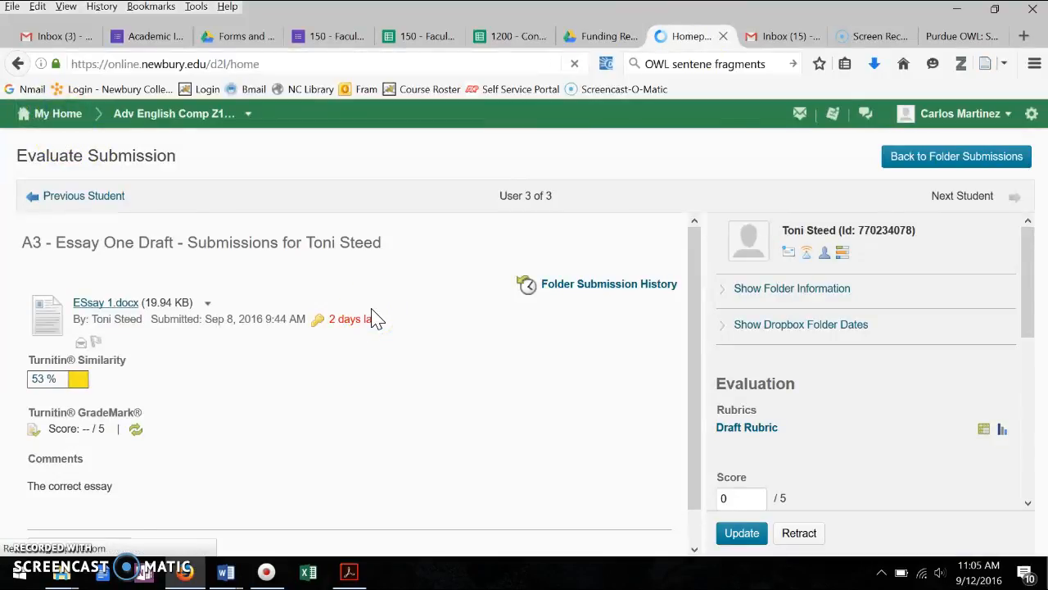
scroll(373, 319, down, 3)
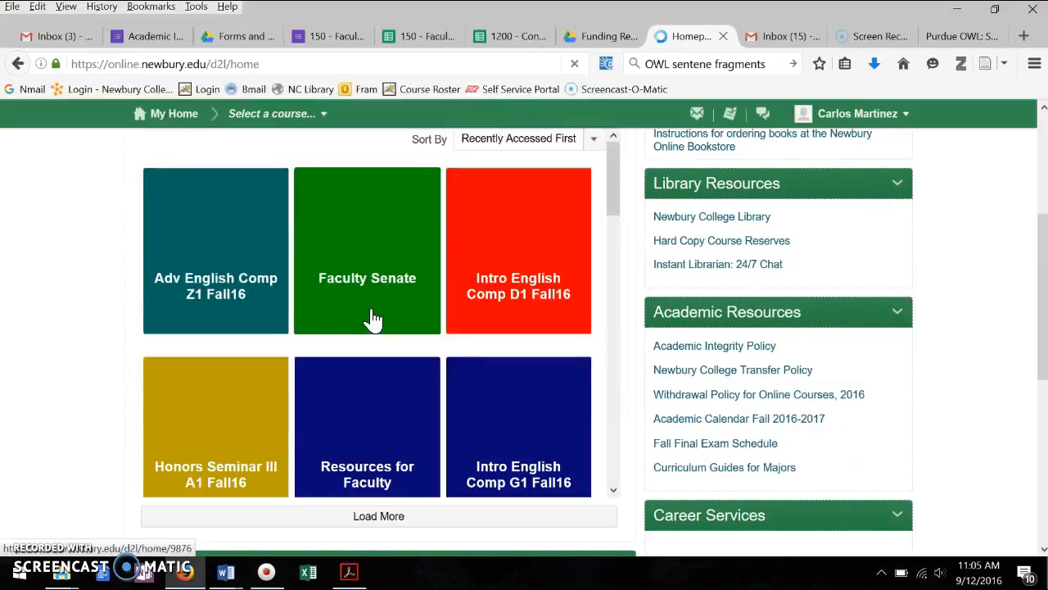
click(372, 318)
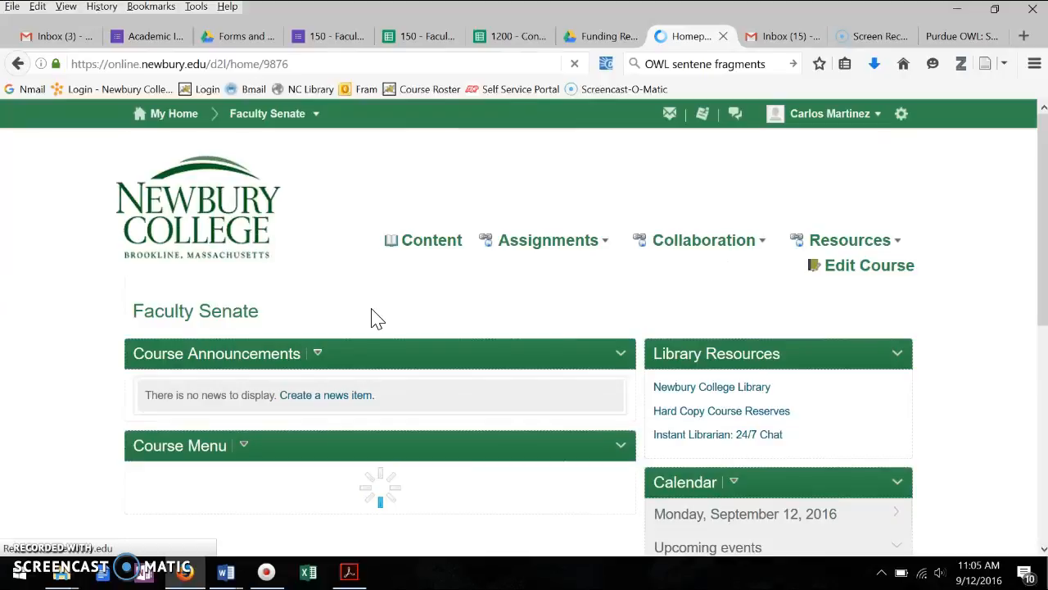
- Find and open Forms for Funding in the Faculty Senate Course Menu
scroll(389, 353, down, 2)
scroll(389, 353, down, 2)
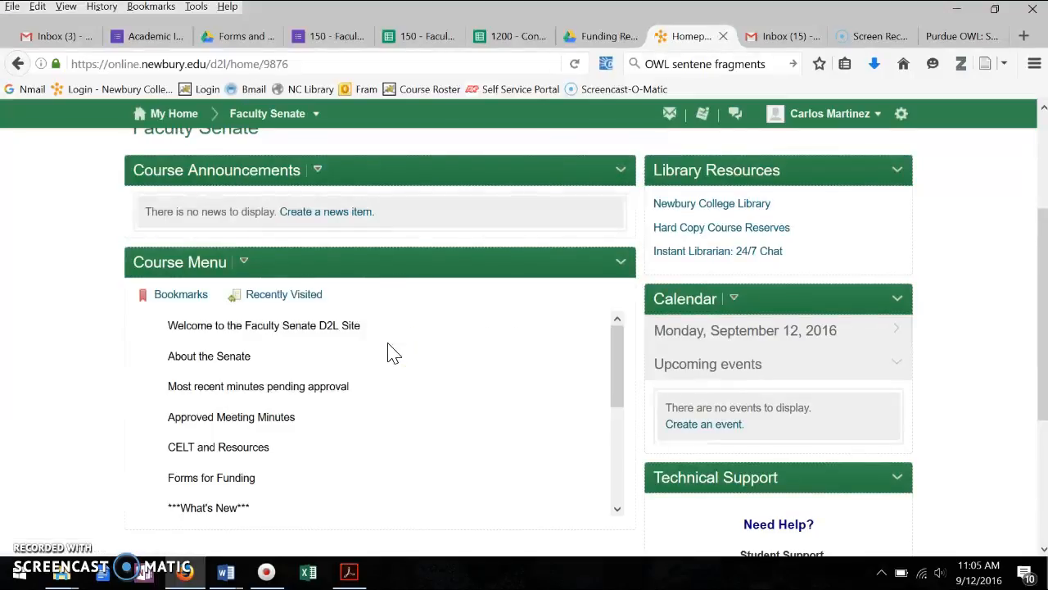
scroll(389, 353, down, 2)
click(253, 410)
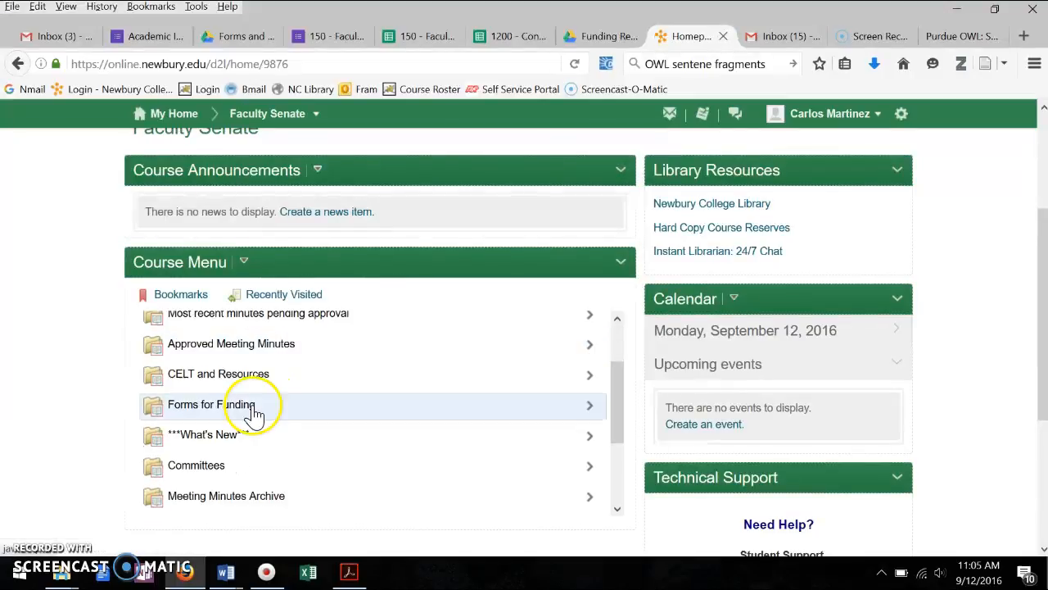